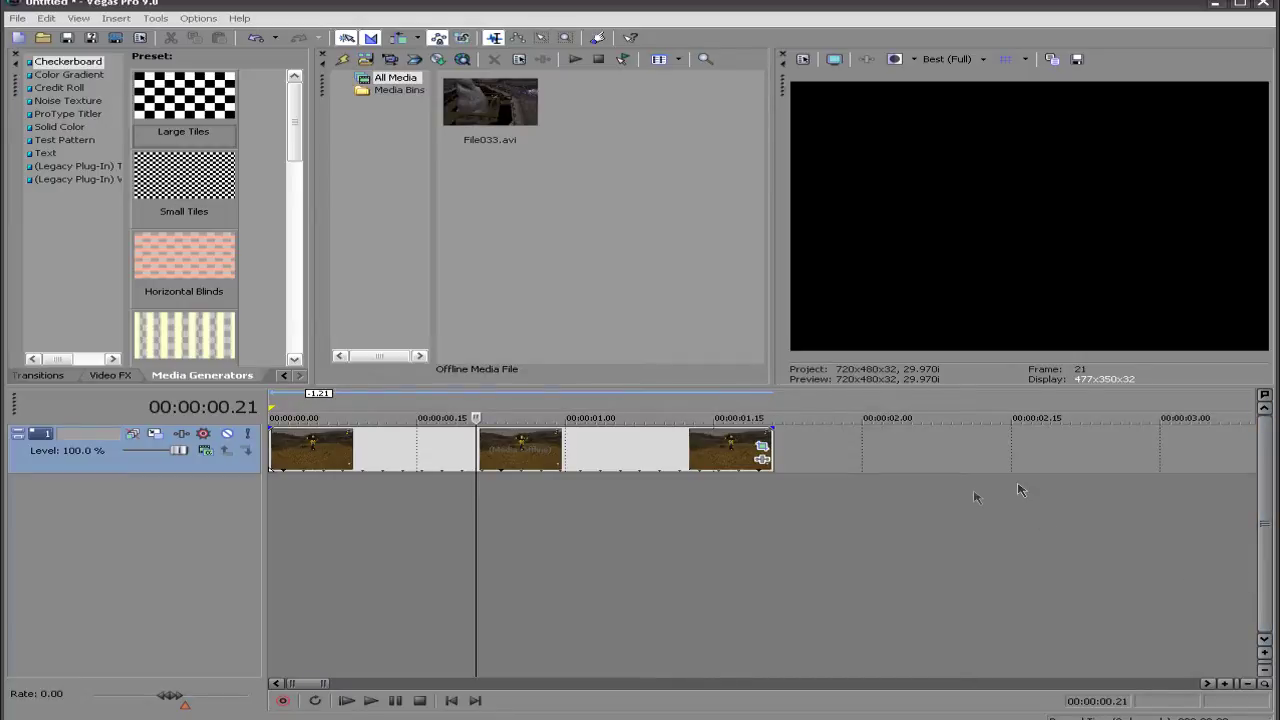
Select the game clip's events and scrub the preview to frame 00:00:00.17.
click(605, 470)
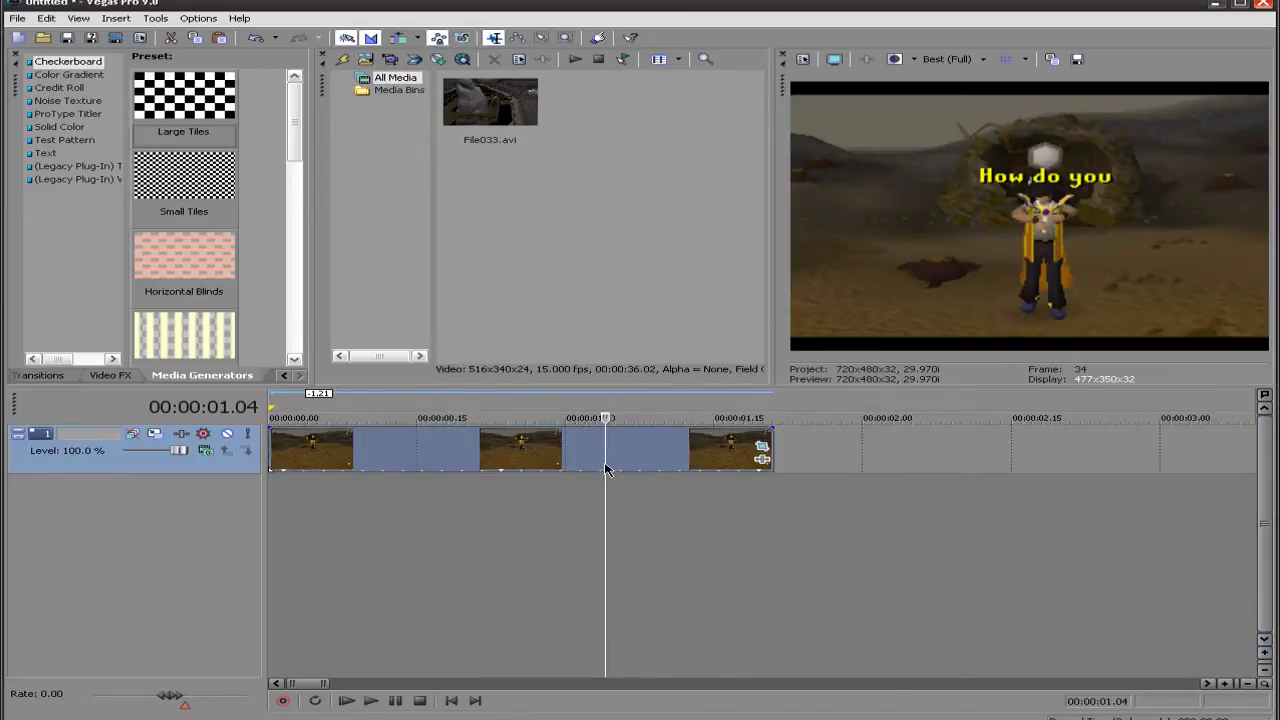
click(378, 466)
click(486, 450)
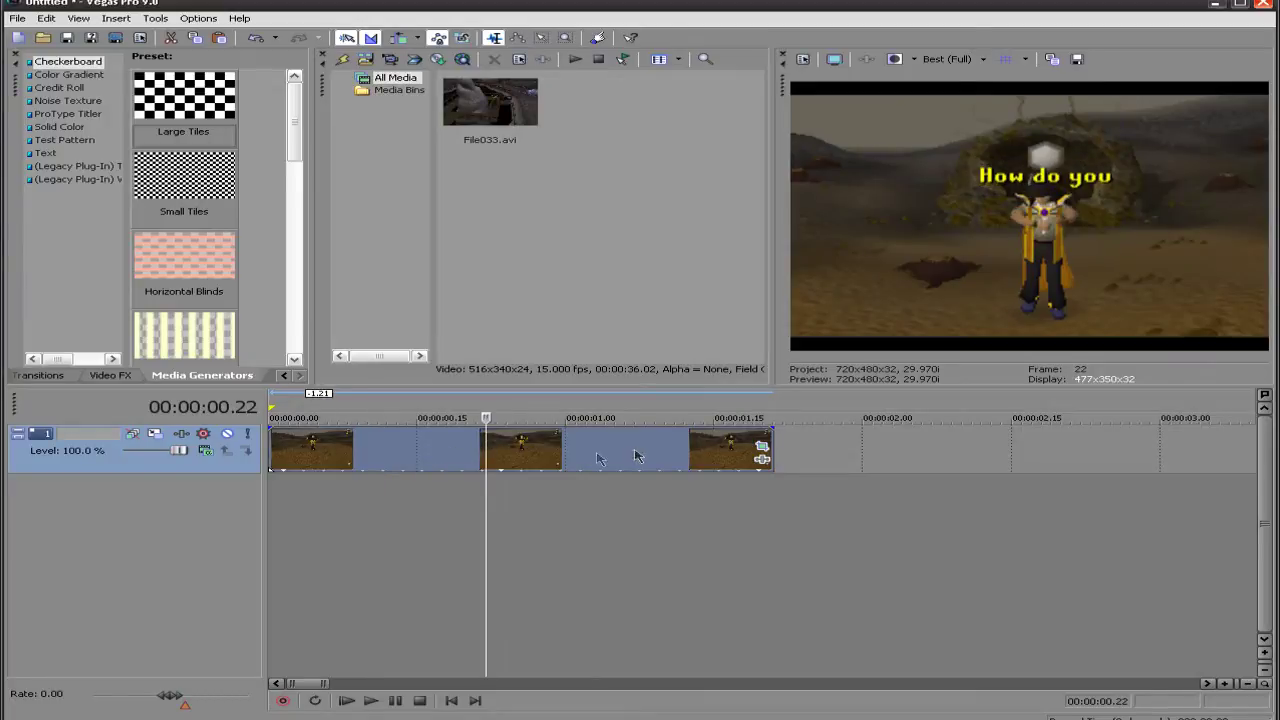
click(636, 449)
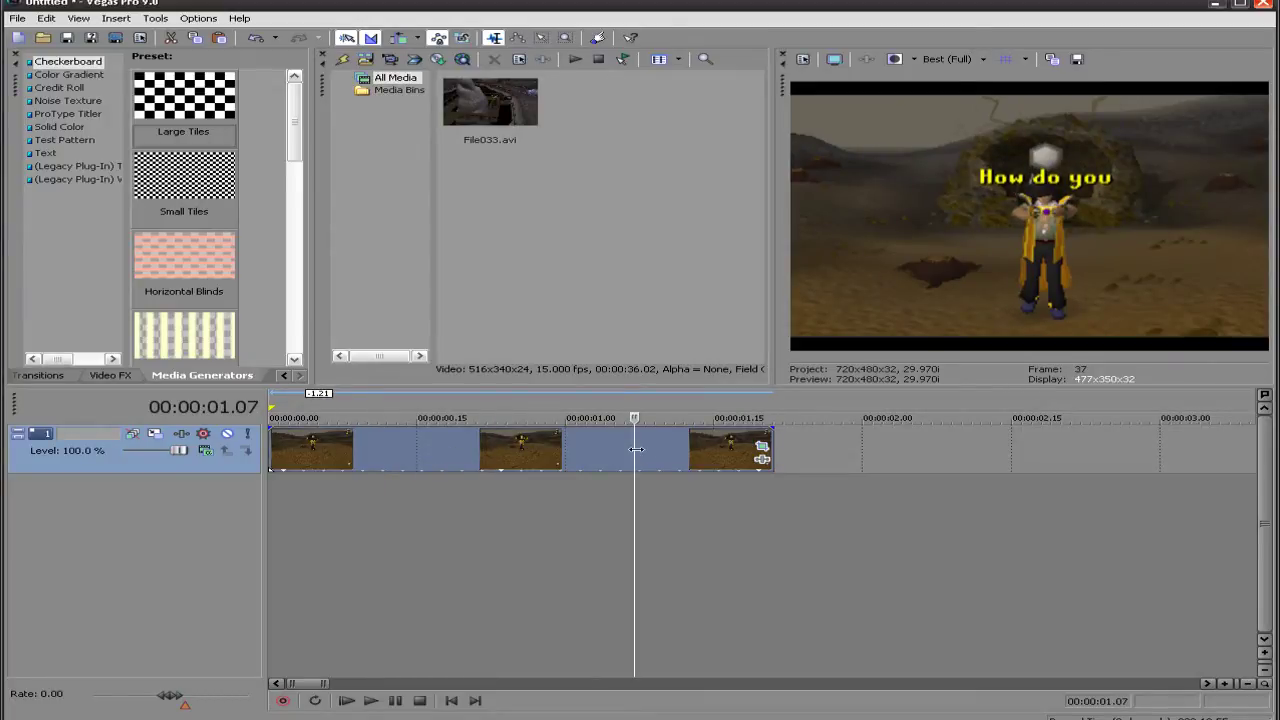
click(436, 449)
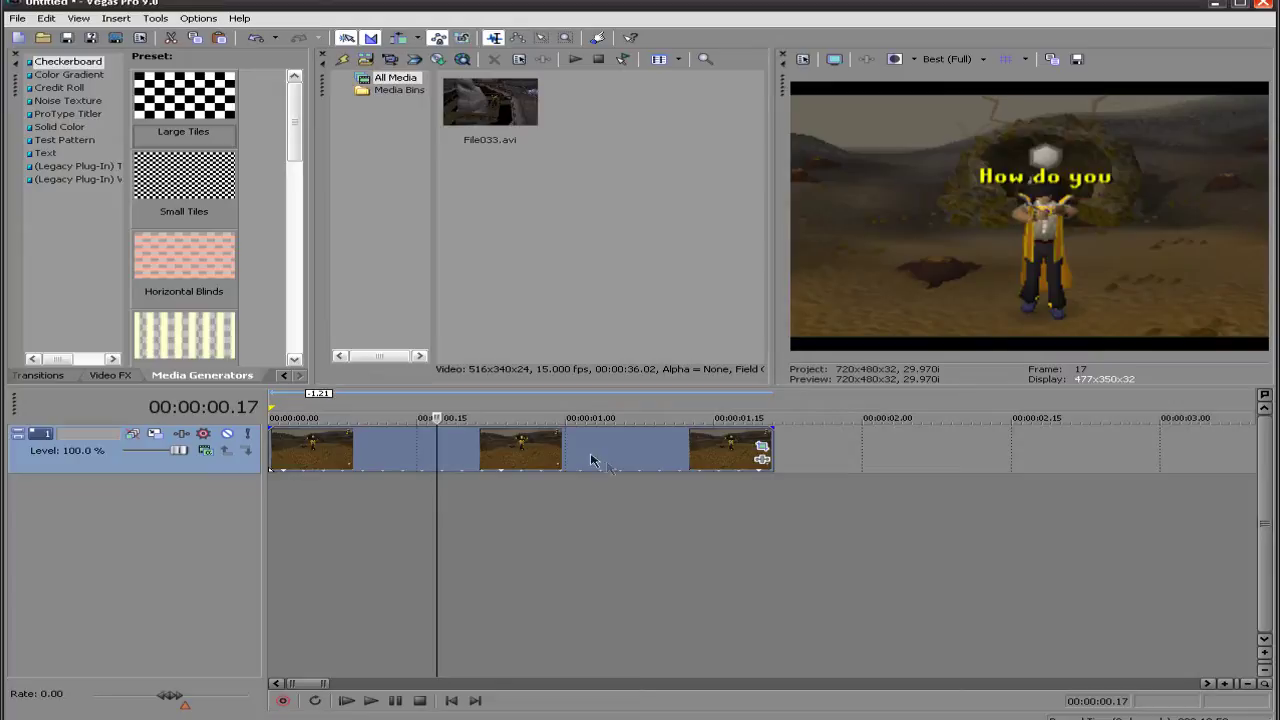
right_click(478, 446)
Add Sony Mask Generator to the clip's Video Event FX chain.
click(543, 174)
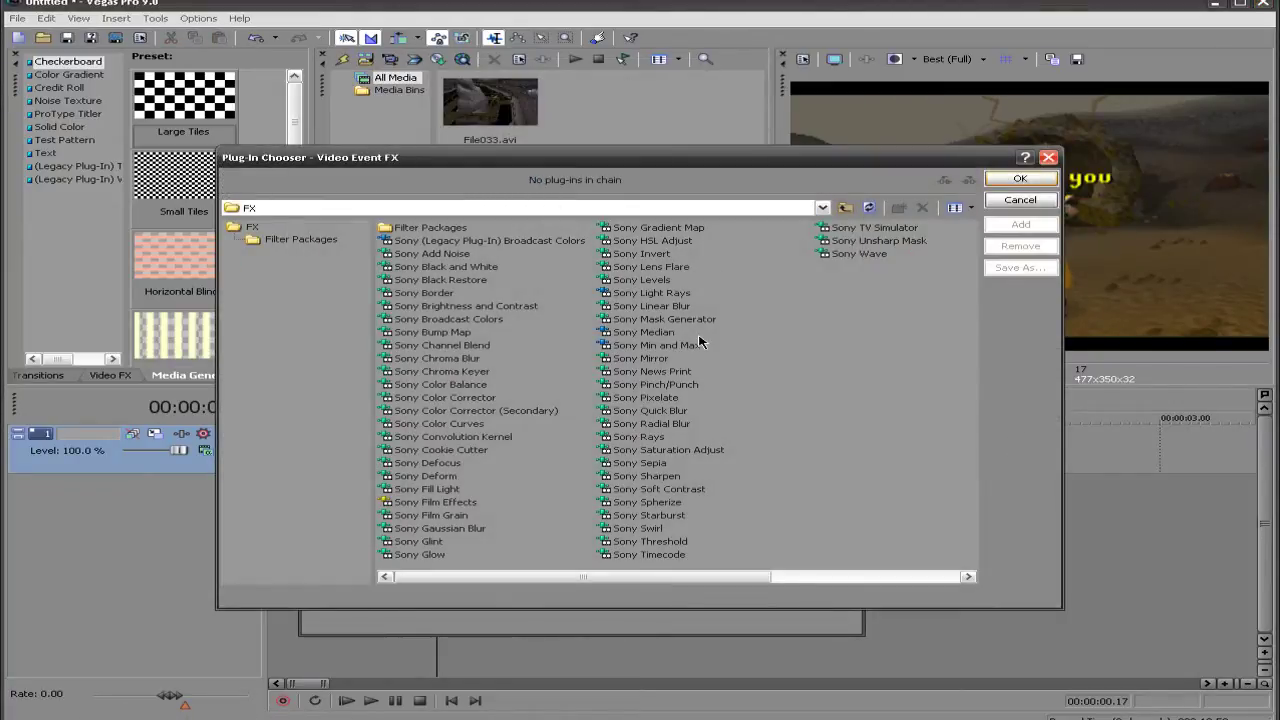
click(676, 320)
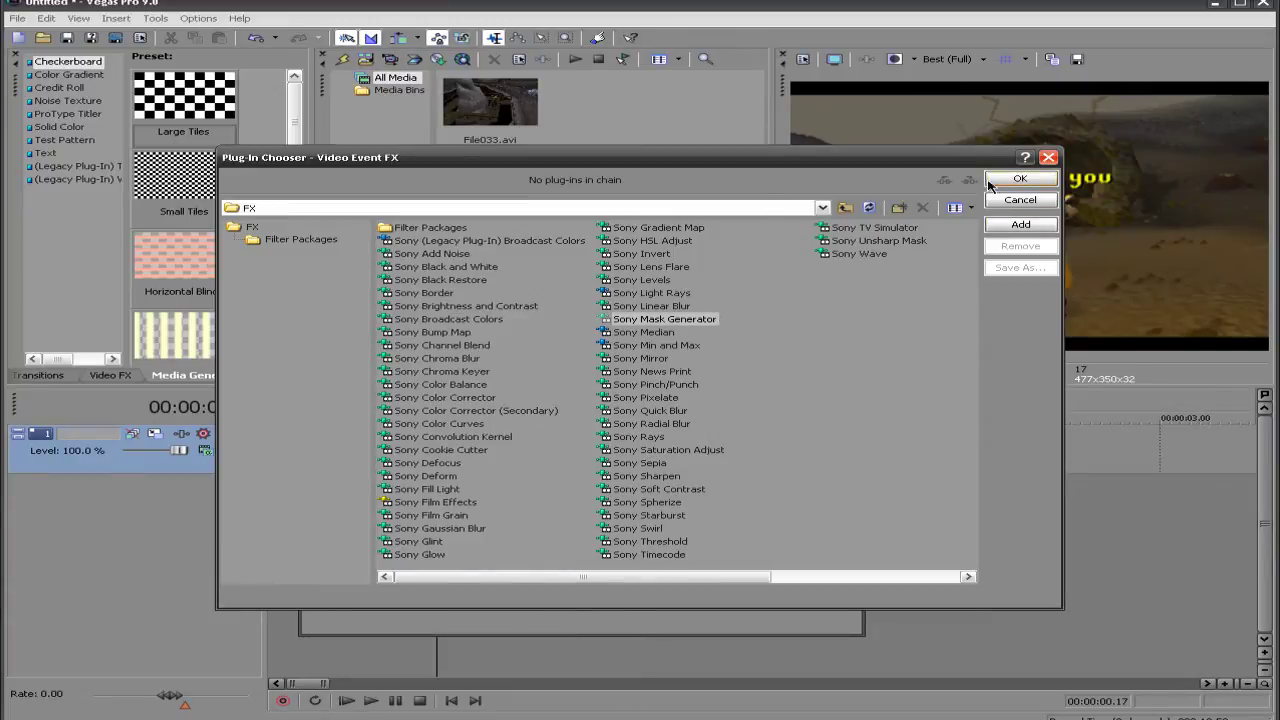
double_click(697, 320)
Confirm Mask Generator, try High in near 0.54 at frame 23, then disable the effect.
click(1020, 178)
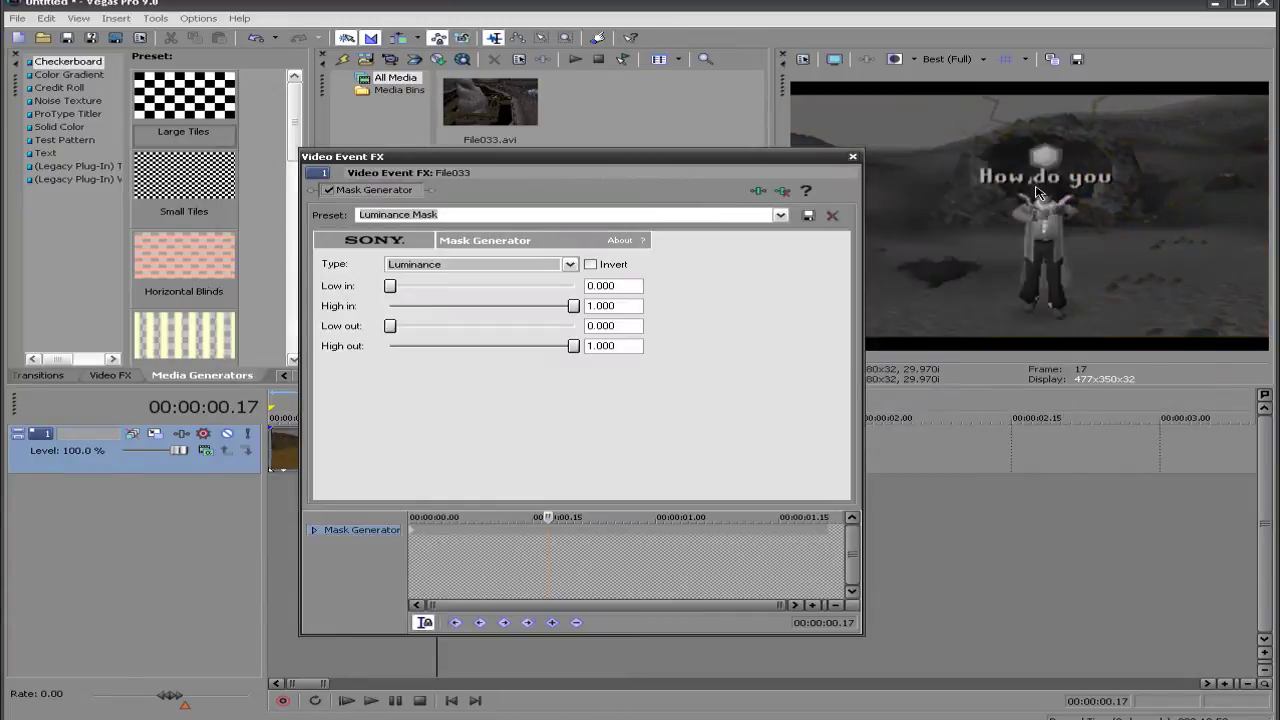
drag(789, 168, 550, 175)
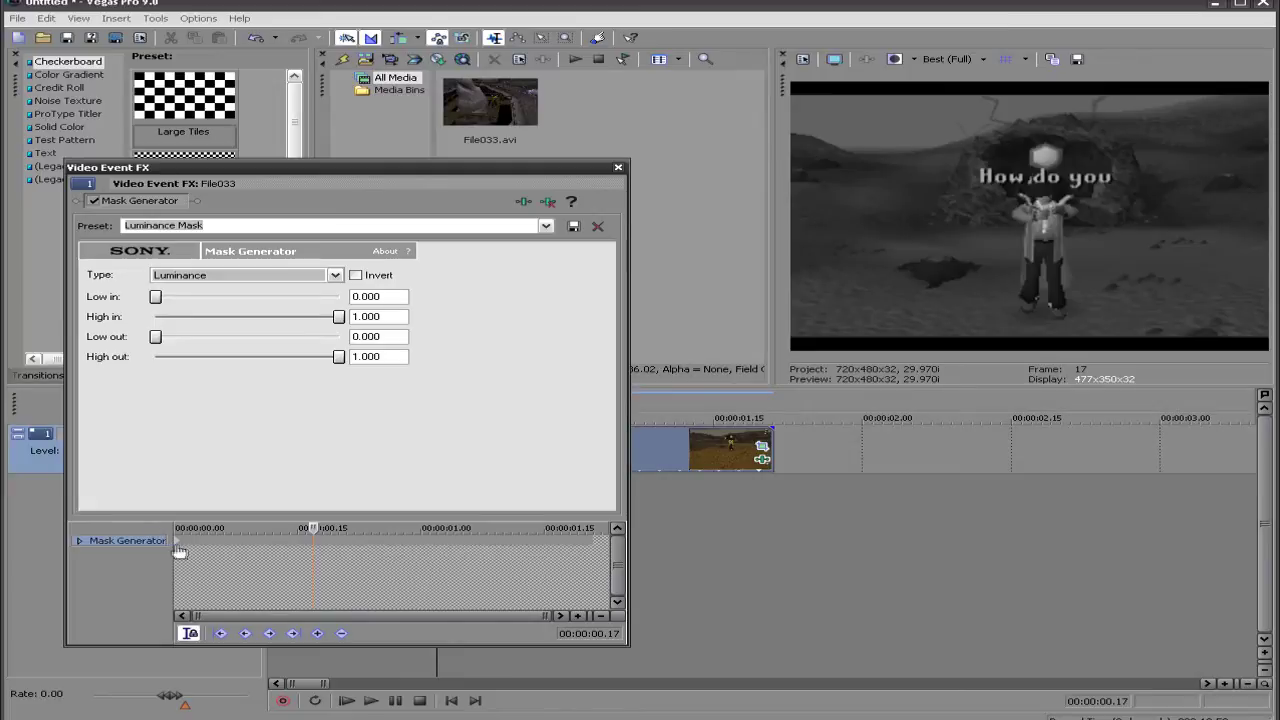
click(300, 535)
click(360, 544)
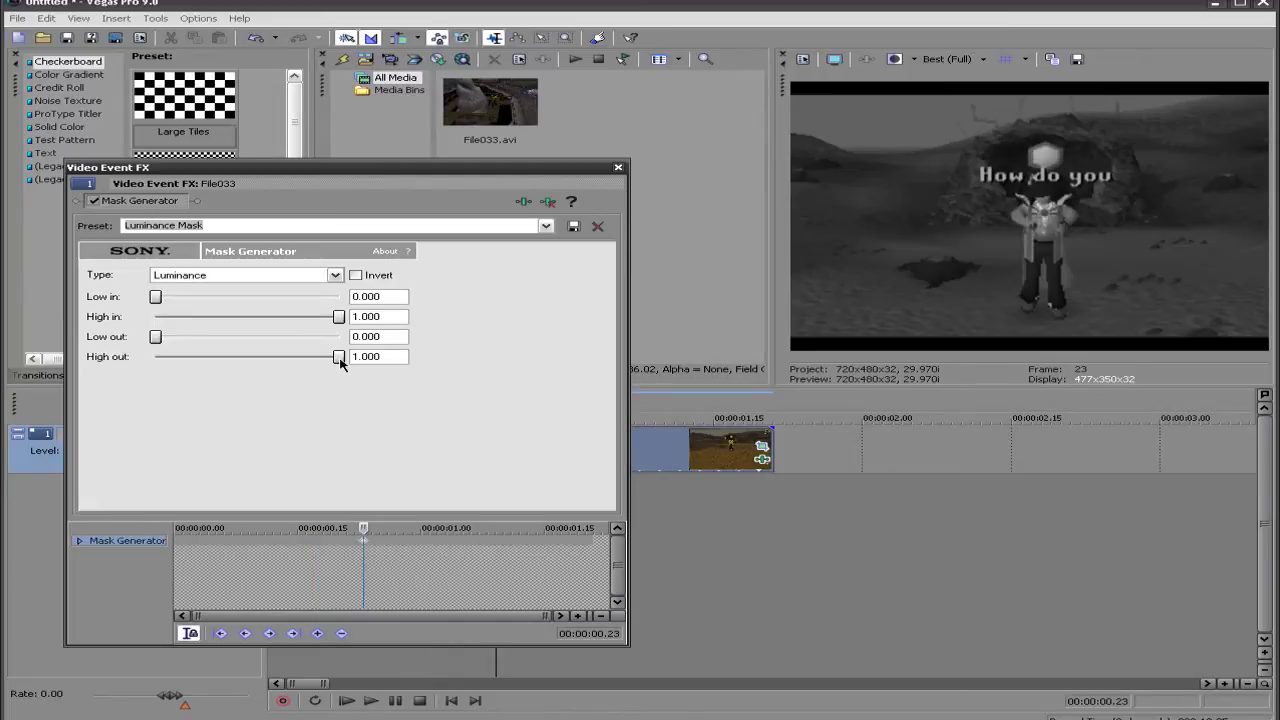
drag(340, 317, 434, 305)
click(95, 203)
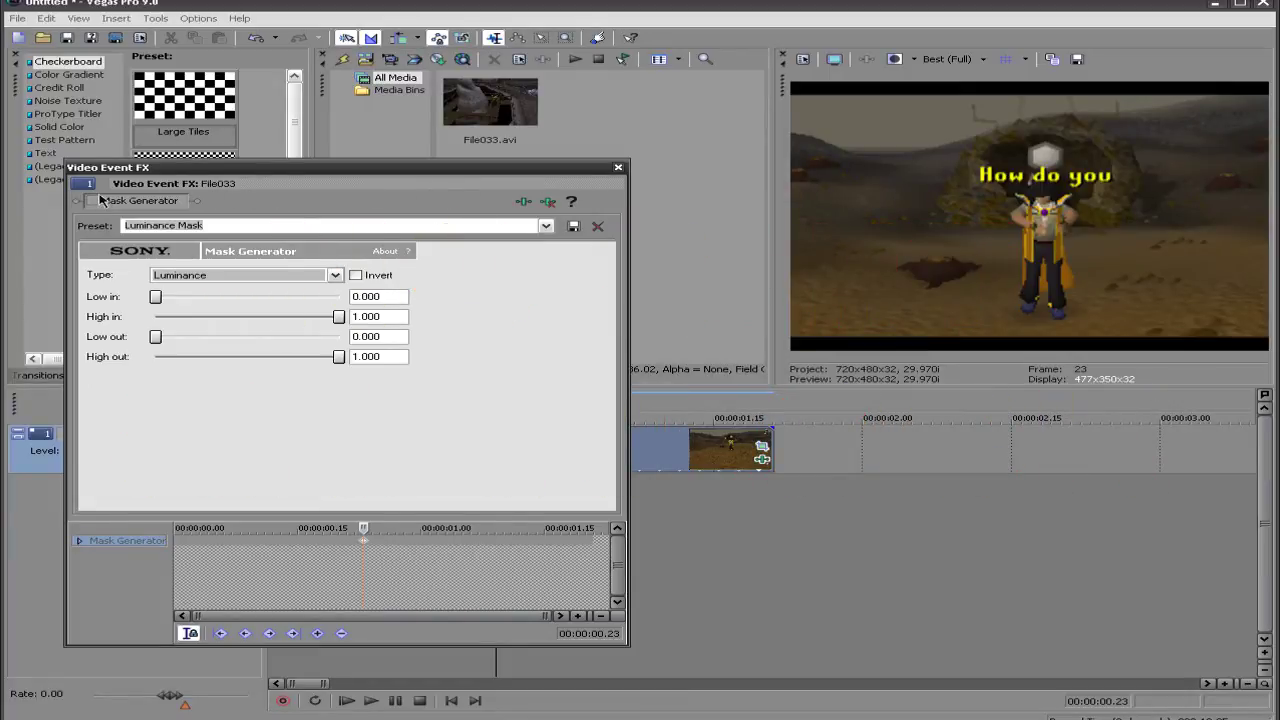
click(94, 201)
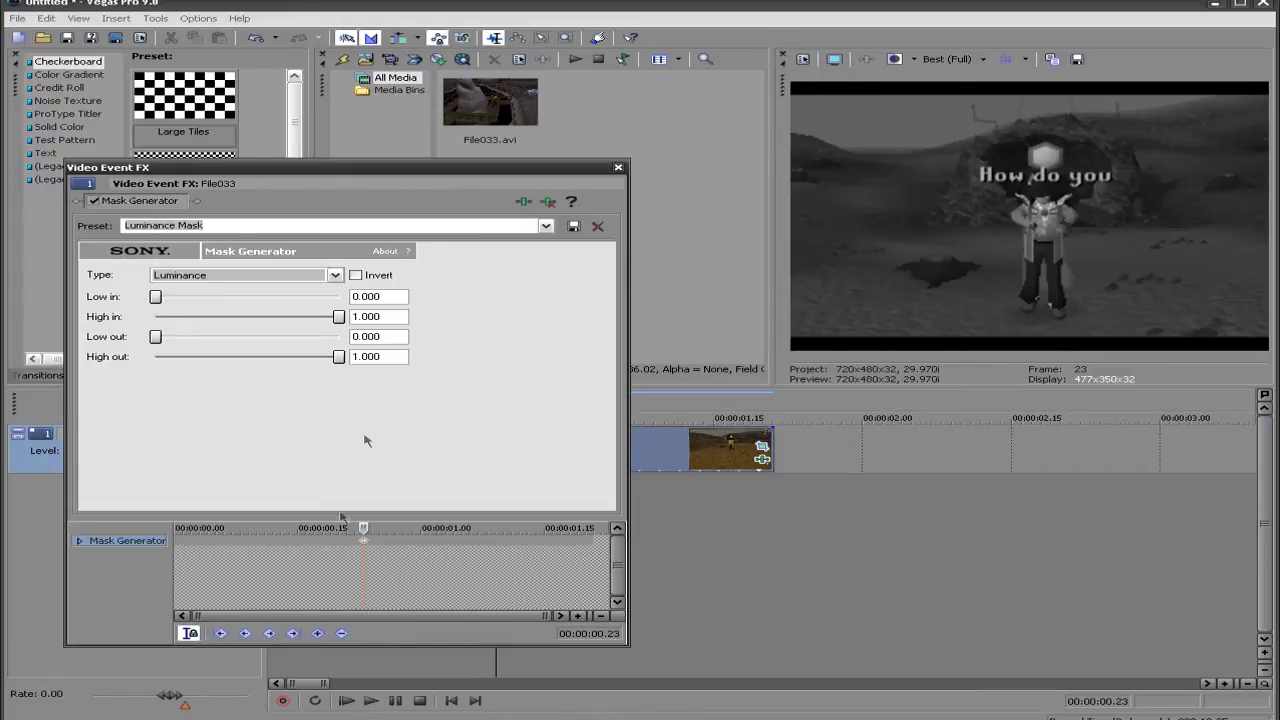
click(158, 296)
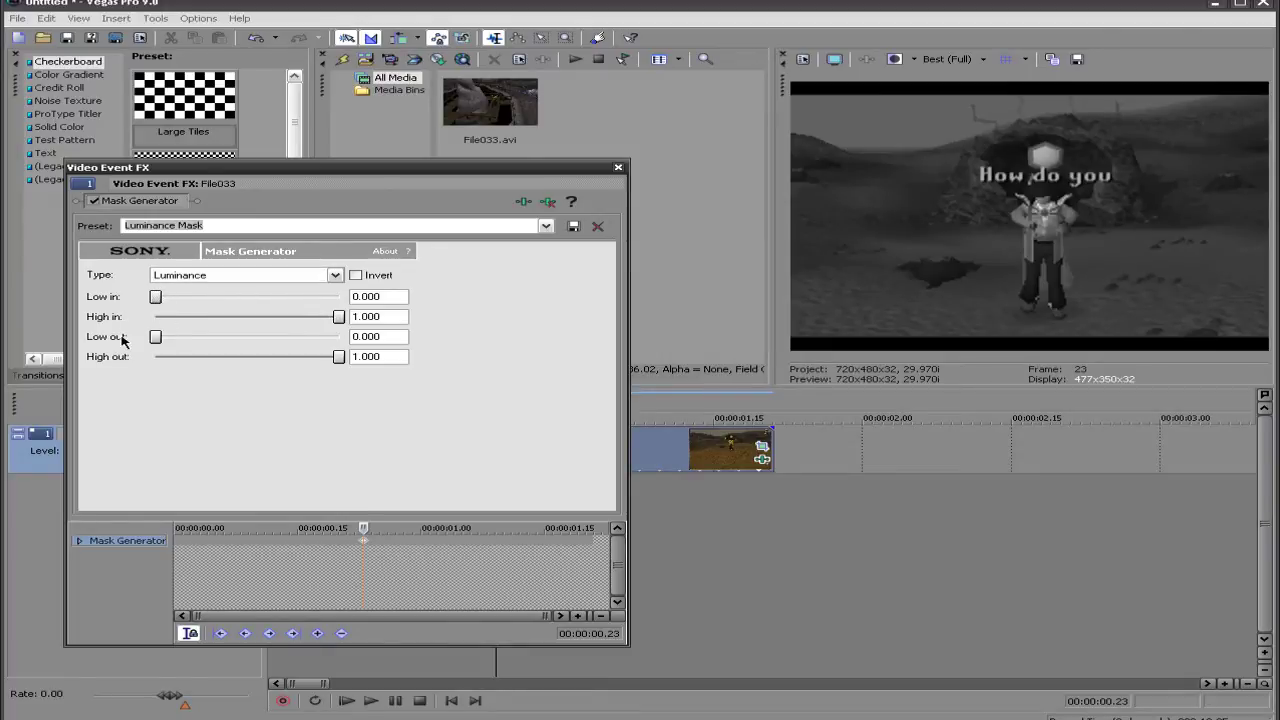
drag(338, 356, 430, 358)
drag(339, 317, 520, 310)
click(96, 201)
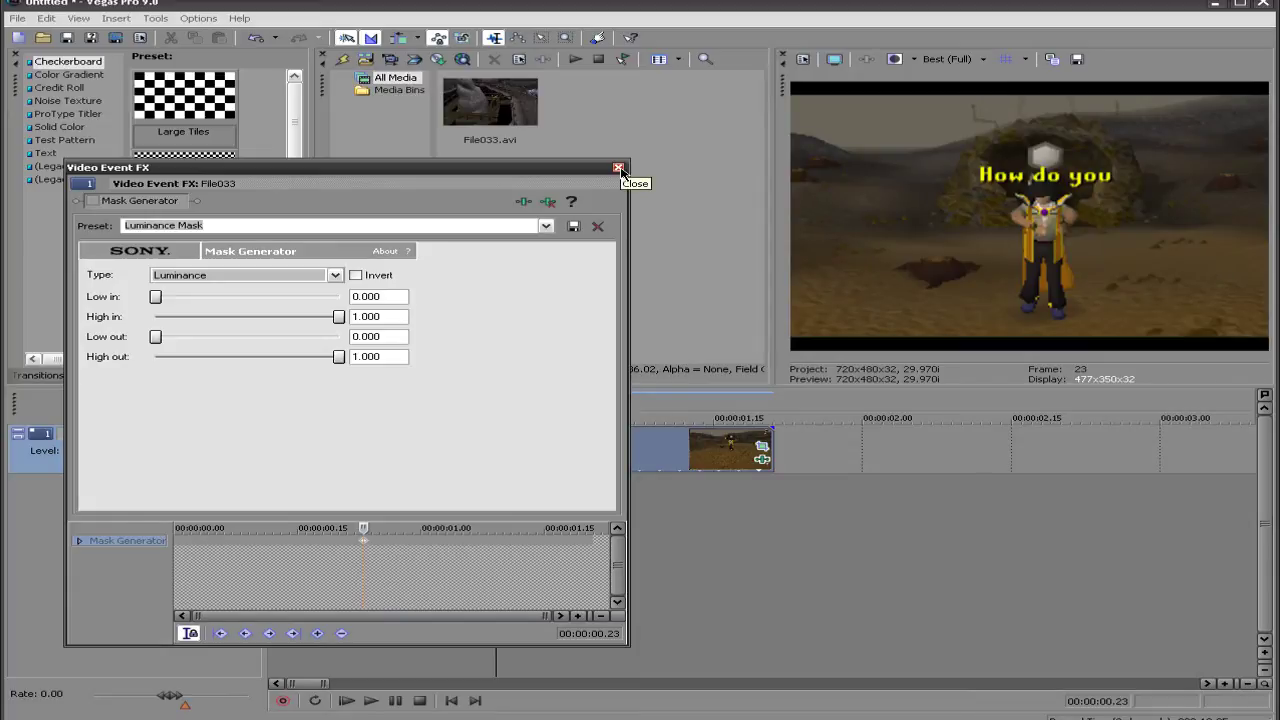
Close the Video Event FX window and insert a new video track with Ctrl+Shift+Q.
click(619, 169)
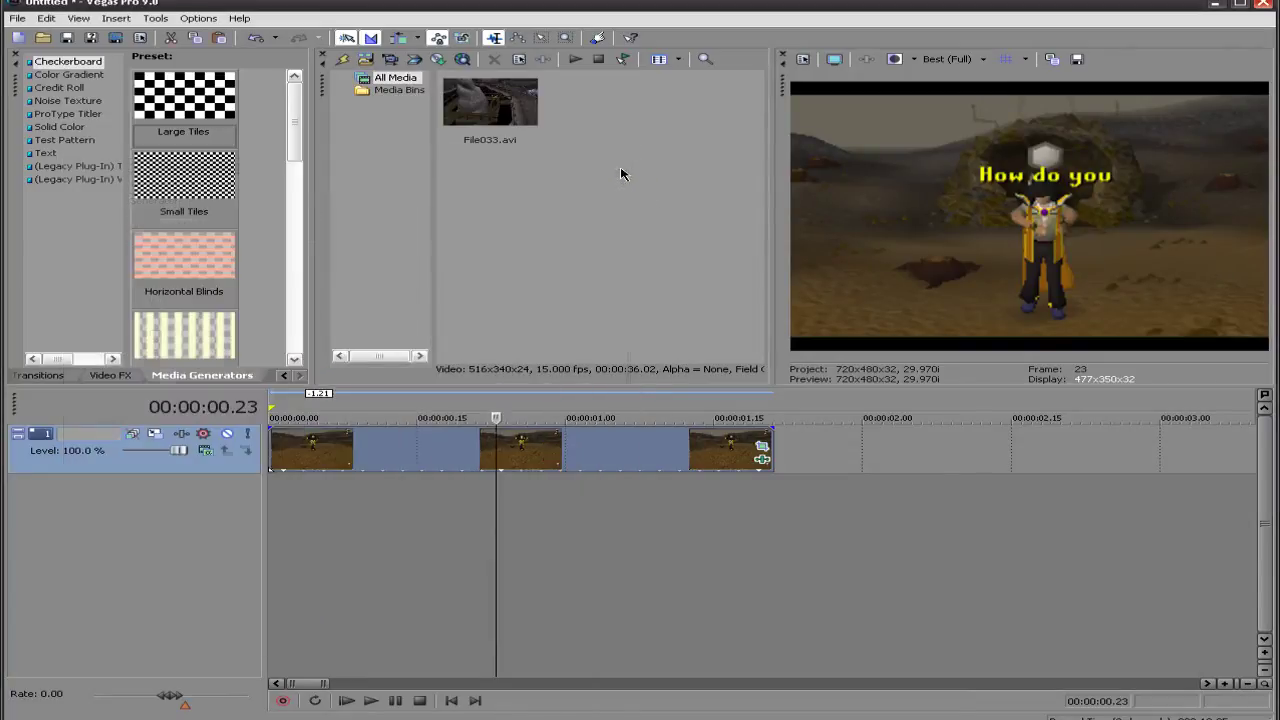
click(565, 460)
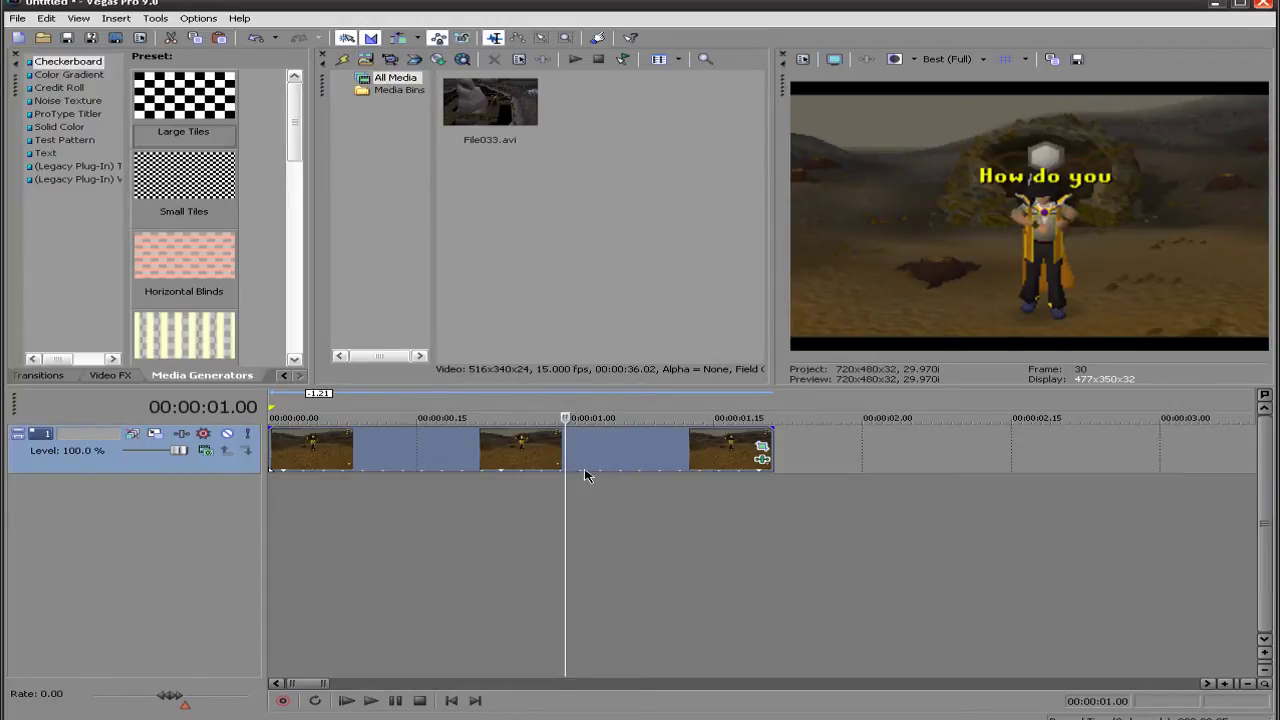
key(ctrl+shift+q)
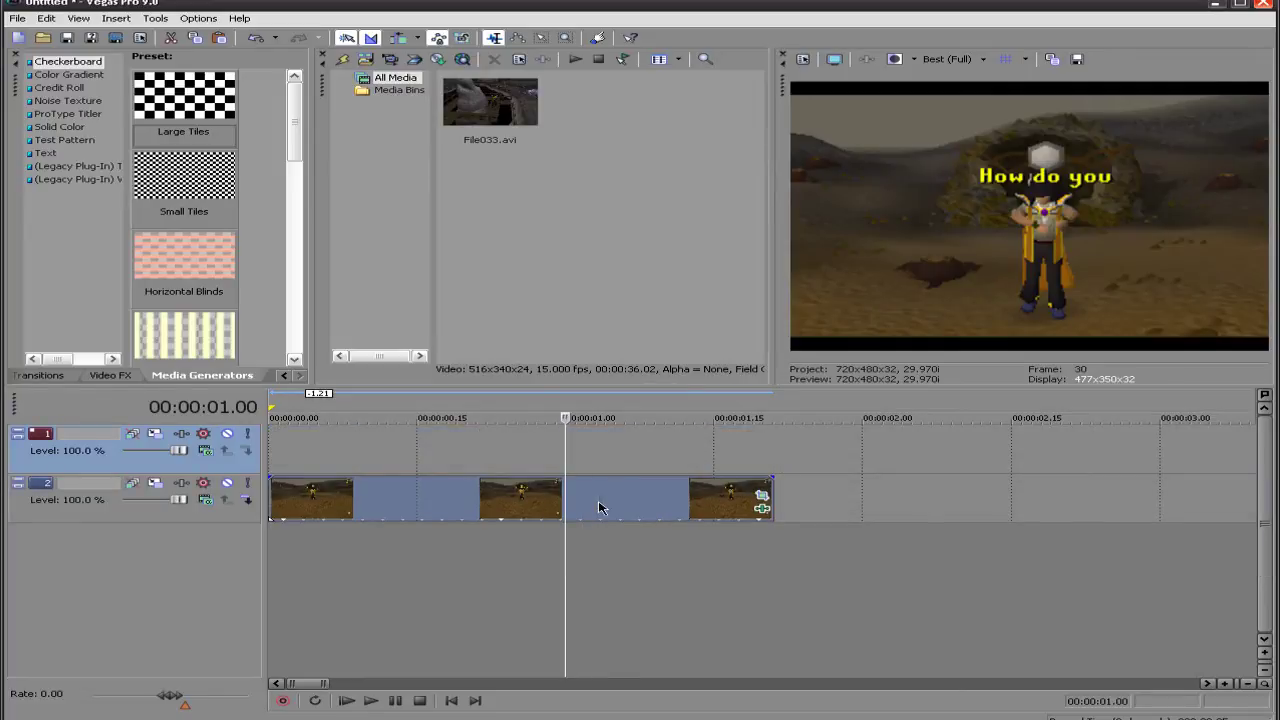
Paste a copy of the game clip onto track 1, aligned at 00:00:00.00.
click(596, 507)
click(451, 700)
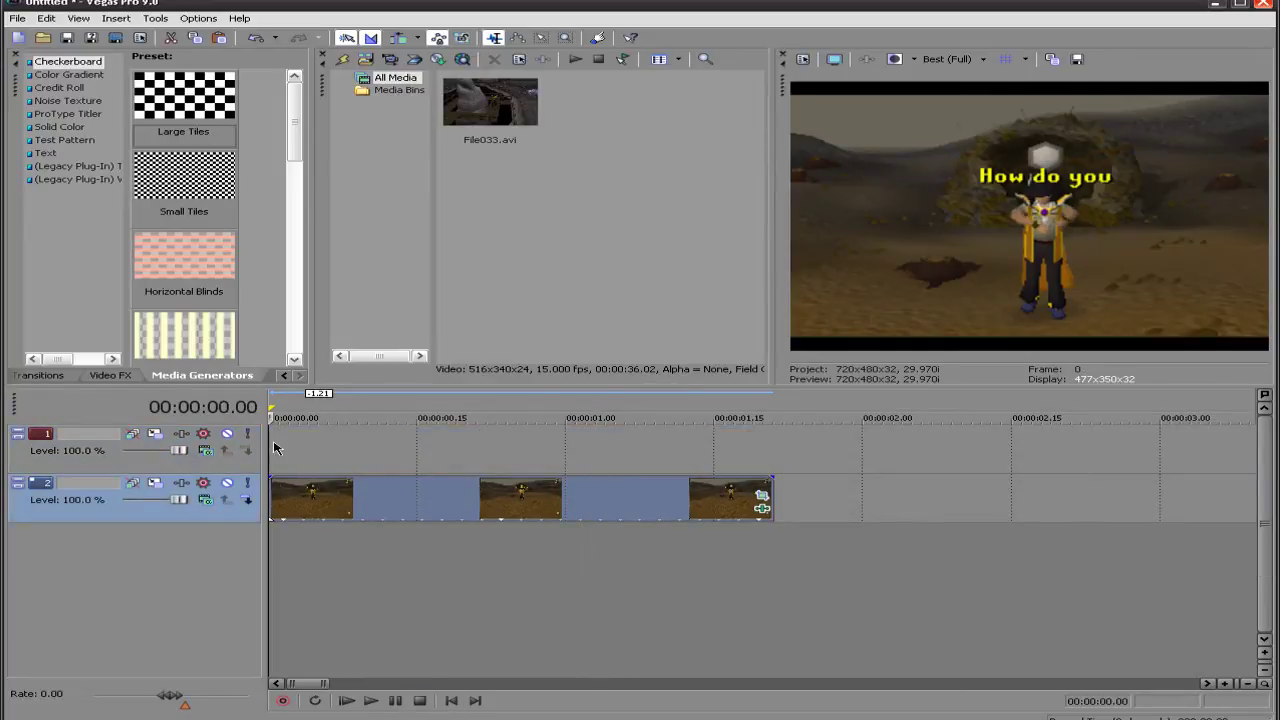
click(287, 443)
key(ctrl+v)
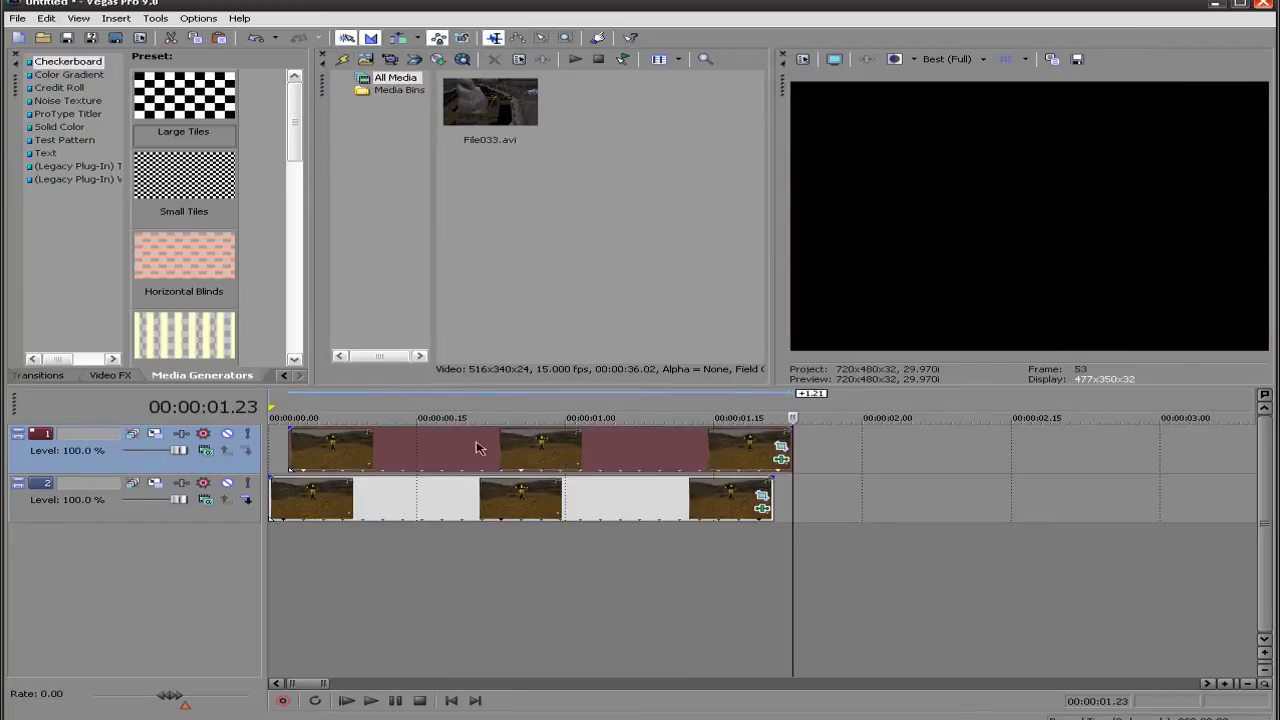
drag(482, 450, 365, 447)
Preview frames at 0.16, 1.05 and 1.06 seconds and select the top copy.
click(427, 463)
click(616, 440)
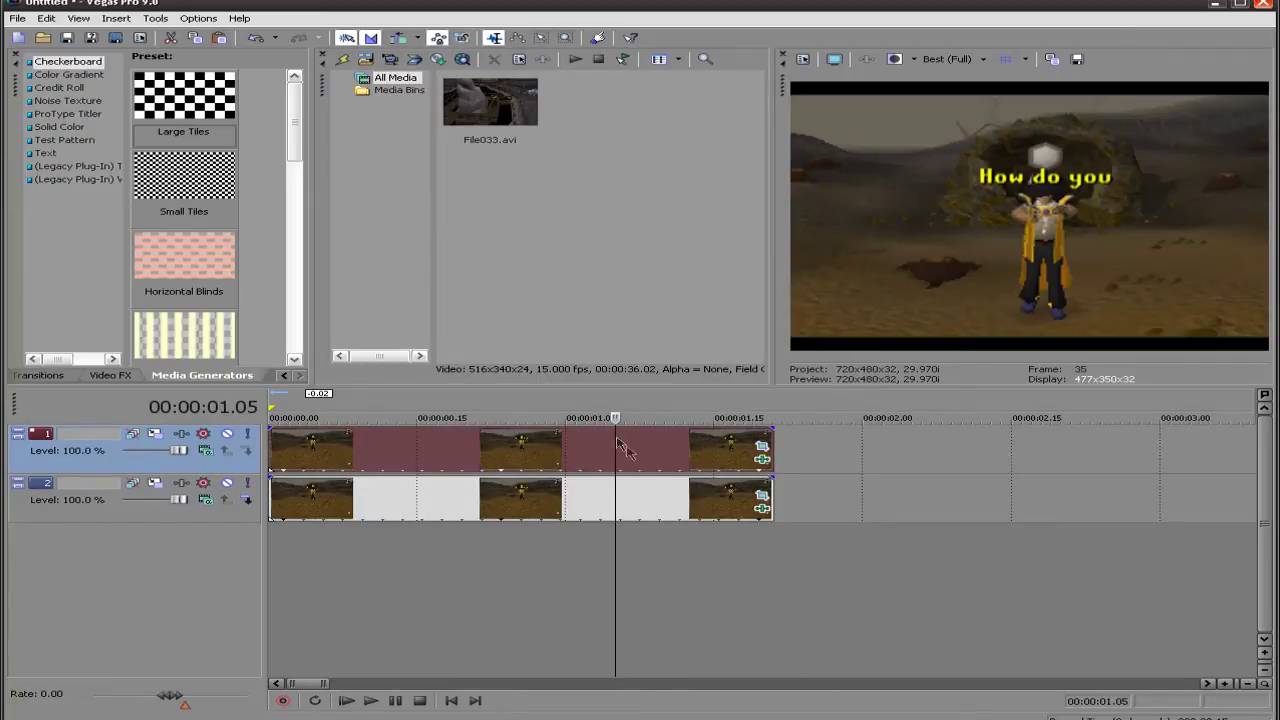
click(624, 497)
click(447, 450)
Open the top clip's Video Event FX at frame 23 and move the window up.
right_click(420, 441)
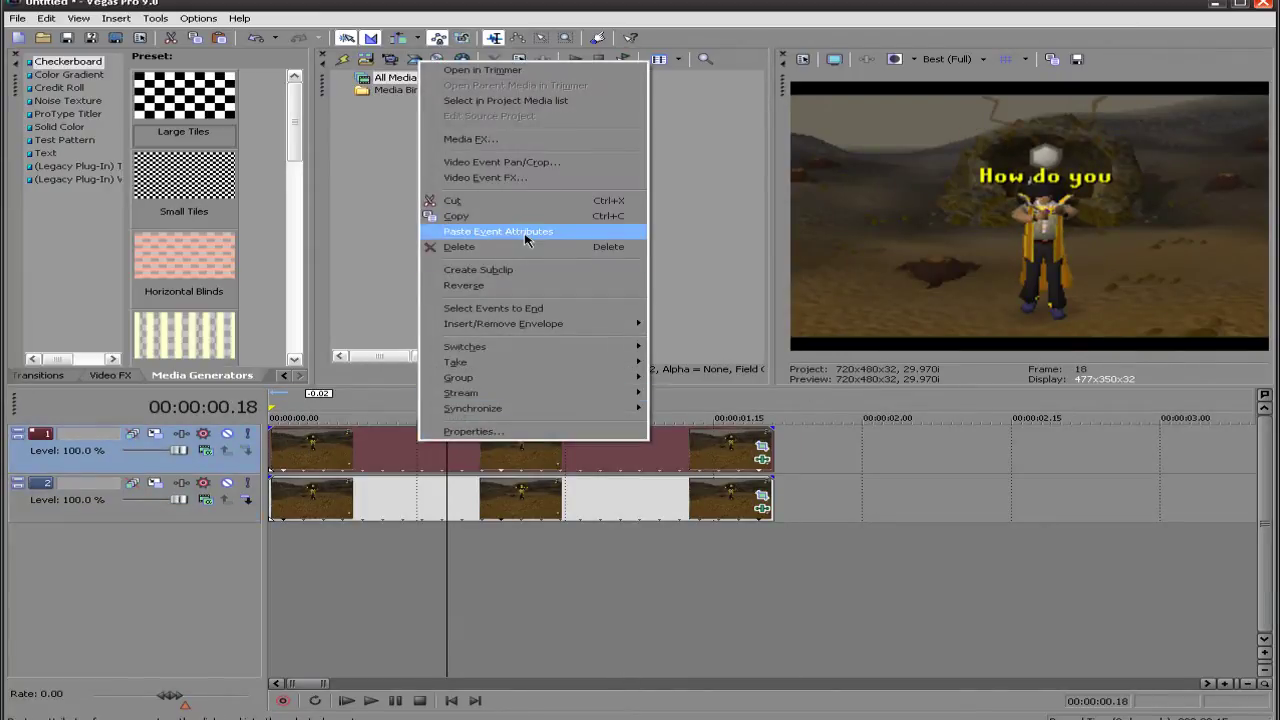
click(538, 180)
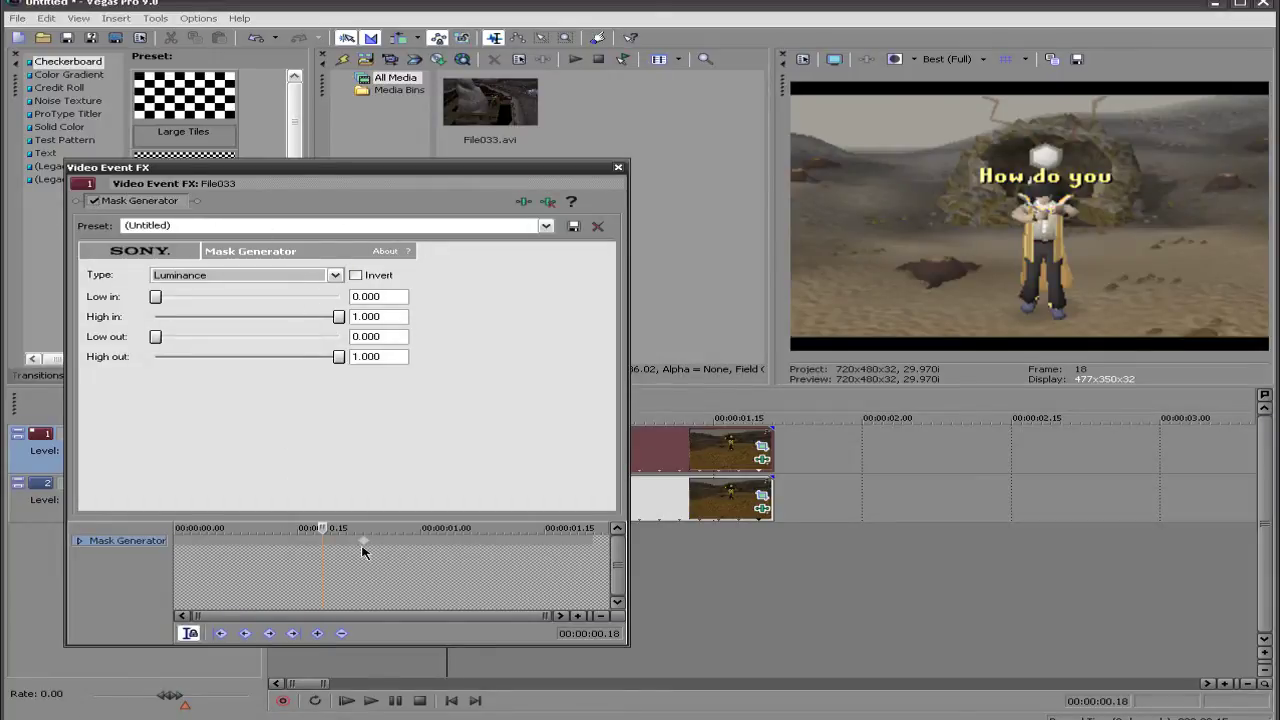
click(363, 549)
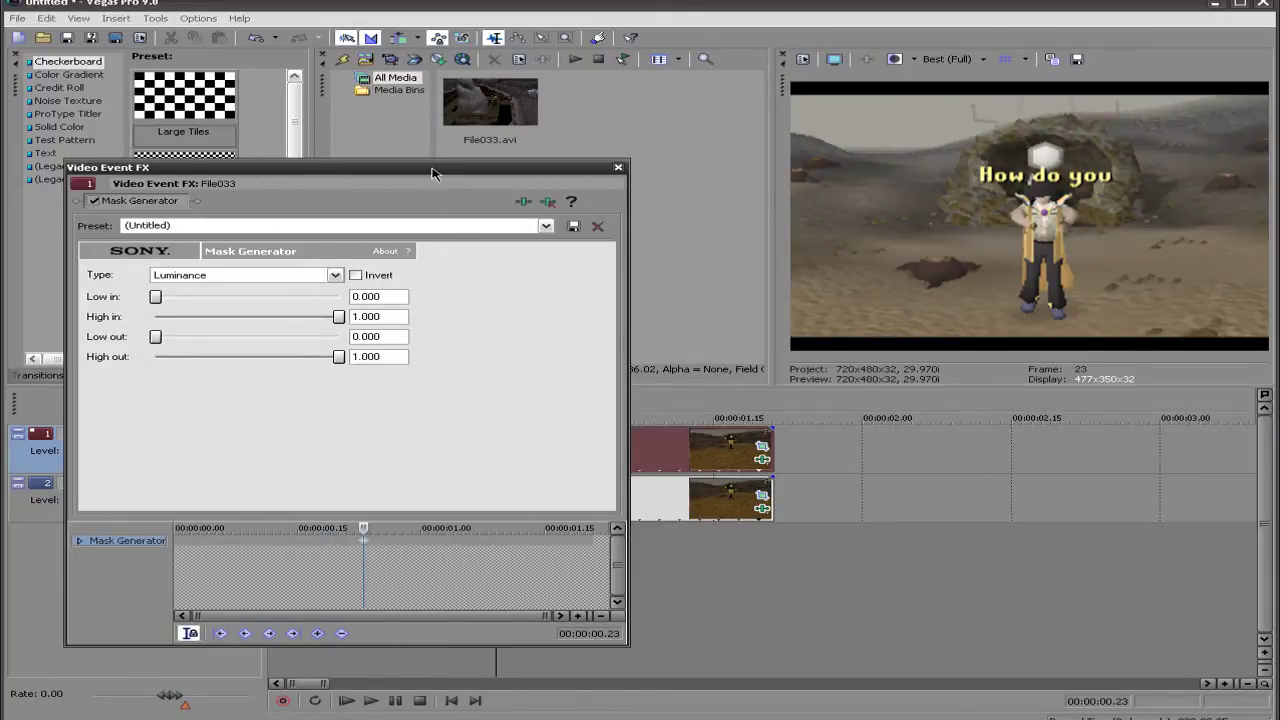
drag(432, 174, 691, 38)
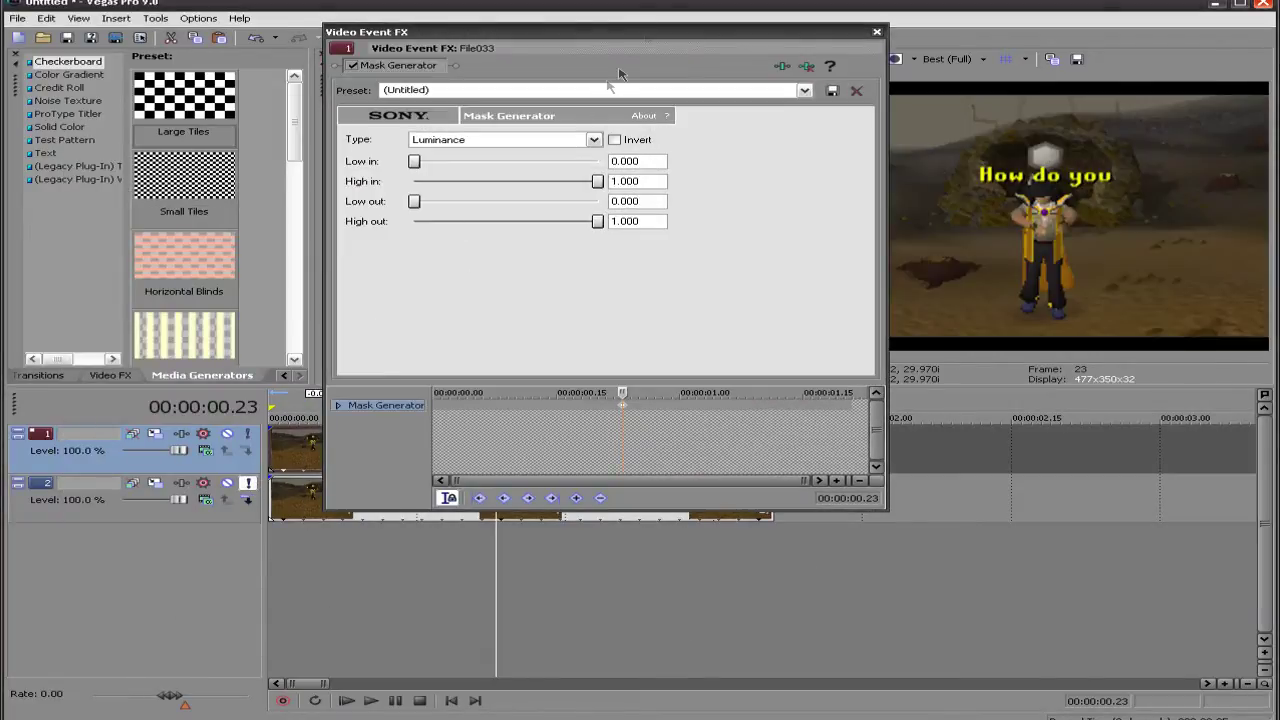
Solo the top track, unsolo track 2, and move the FX window off the timeline.
click(249, 433)
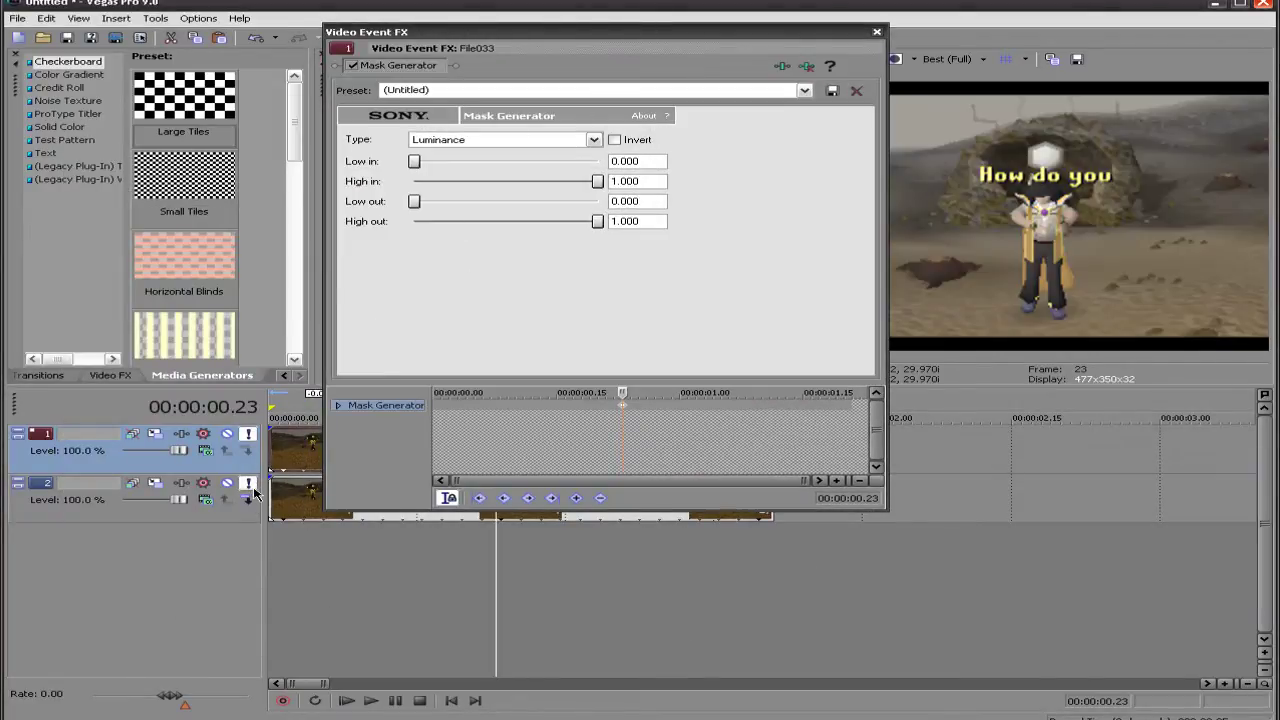
click(251, 487)
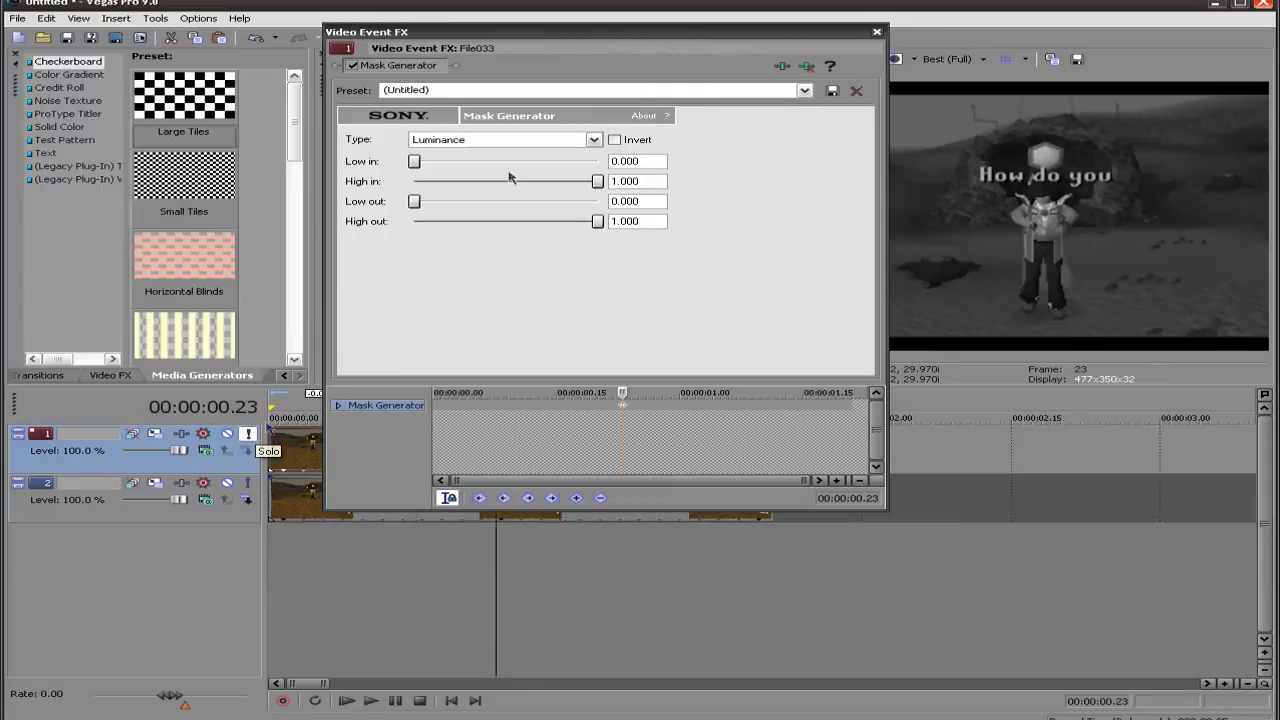
drag(735, 33, 562, 160)
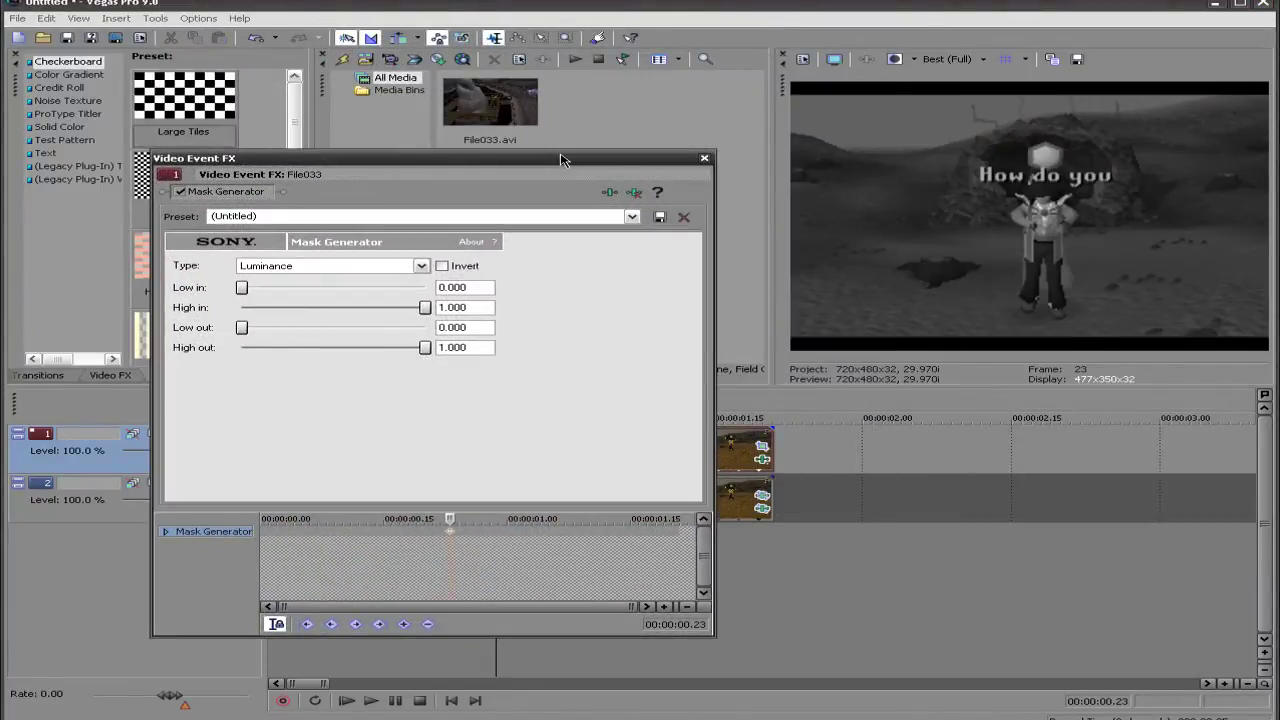
Lower Mask Generator's High in from 1.000 to 0.240 for a mostly white mask.
drag(426, 309, 320, 305)
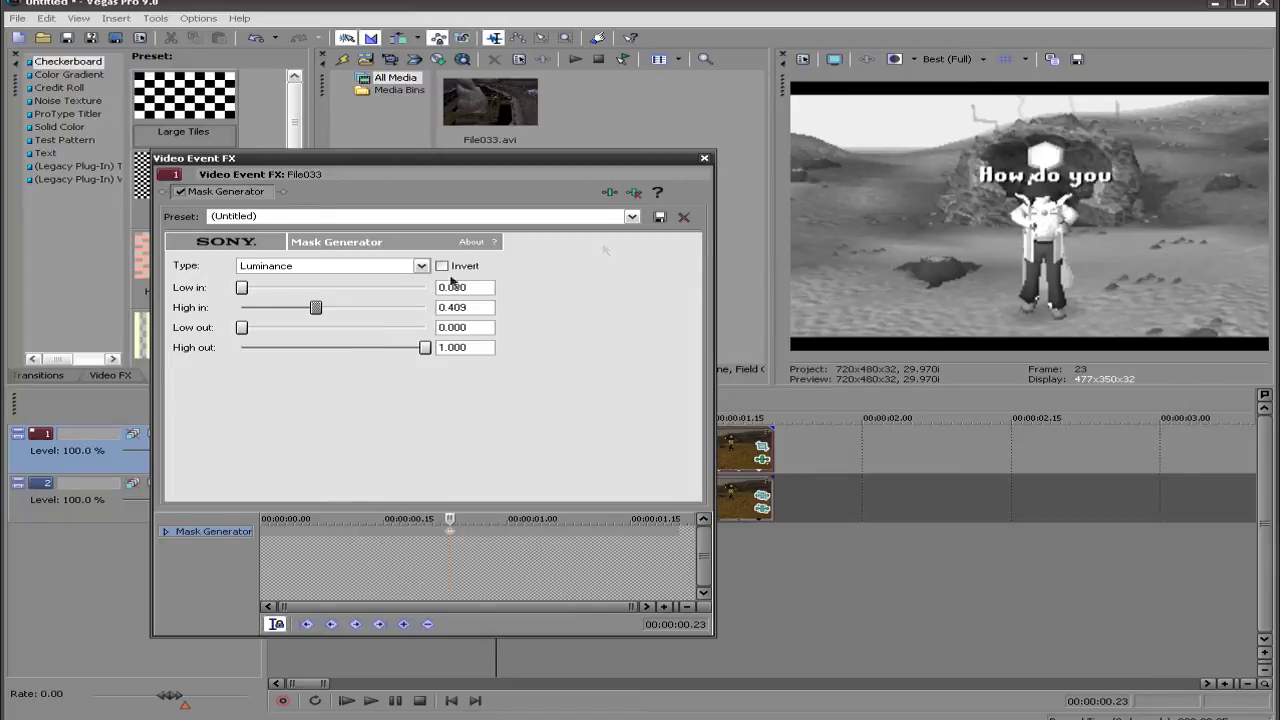
drag(320, 309, 285, 309)
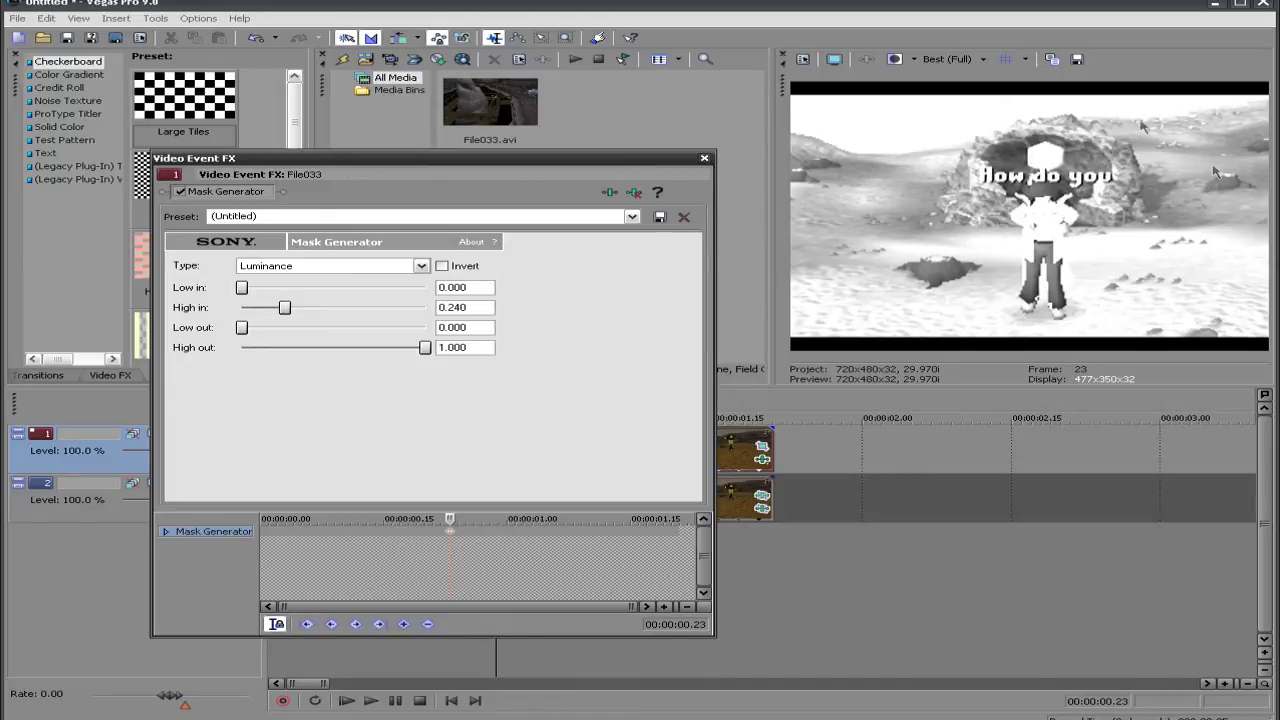
click(619, 190)
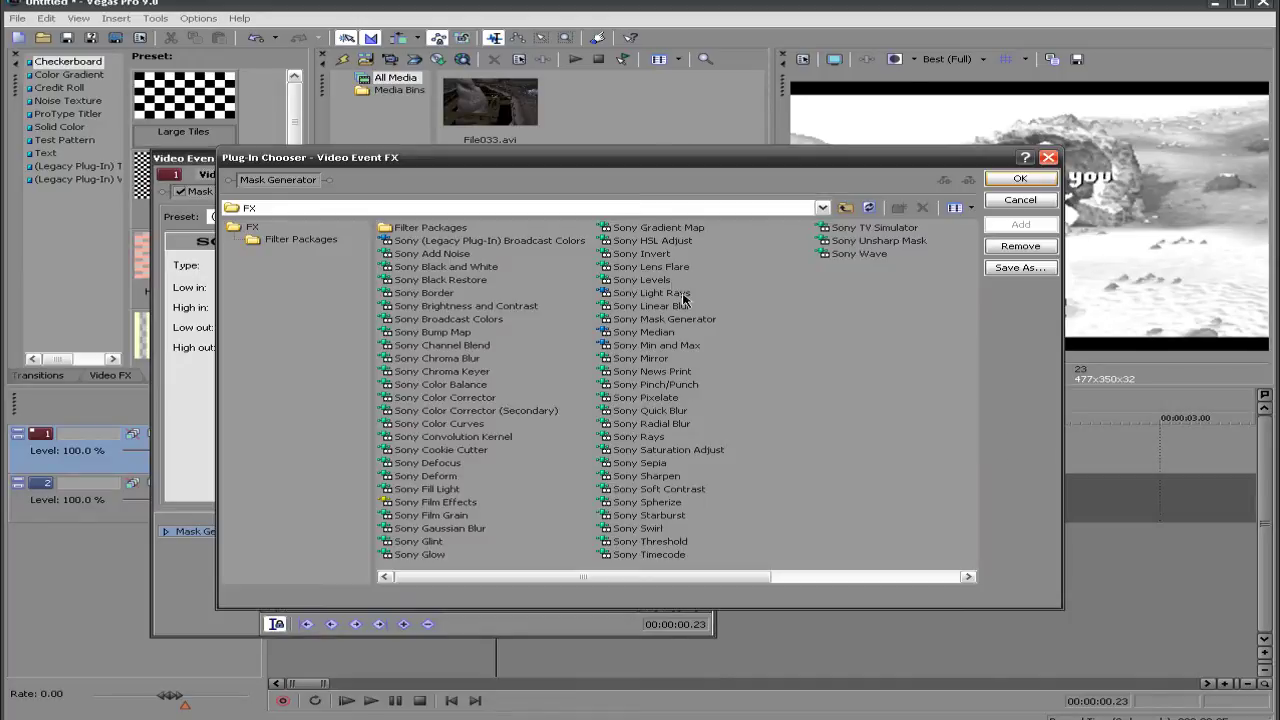
Add Sony Linear Blur after Mask Generator with its angle set to 90.
double_click(680, 306)
click(1022, 180)
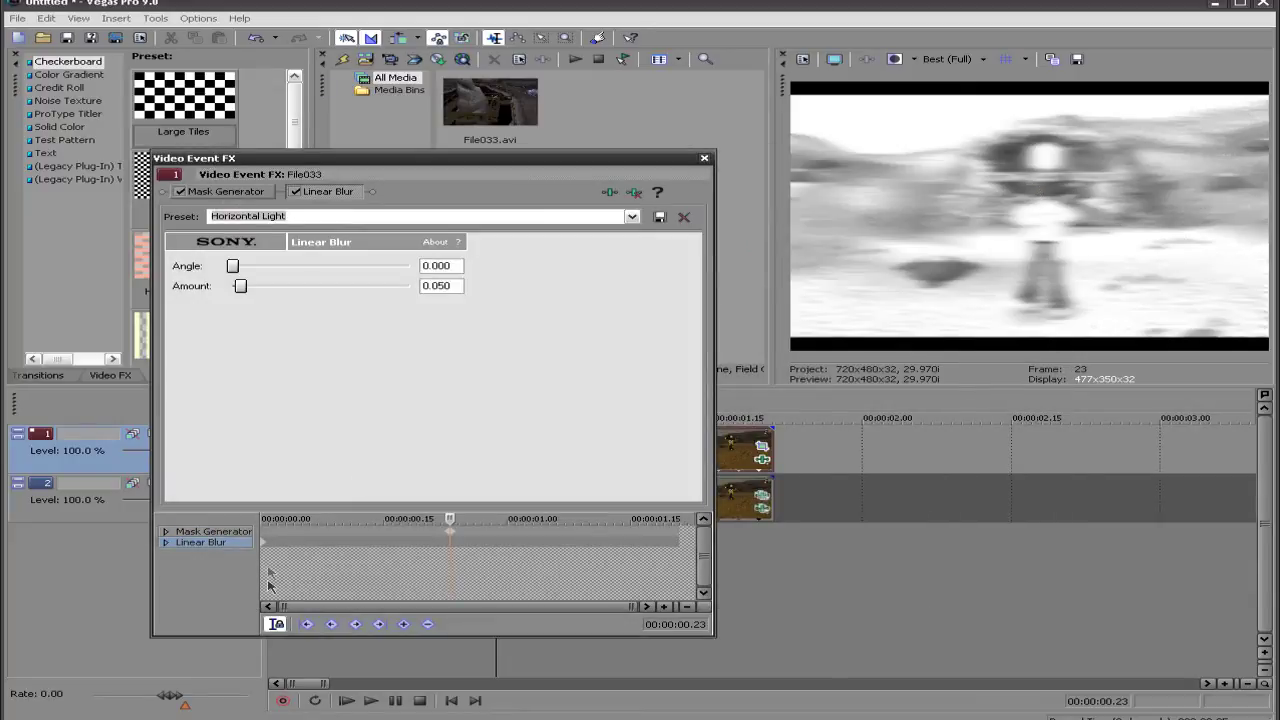
drag(326, 542, 450, 542)
double_click(451, 264)
text(90)
key(Return)
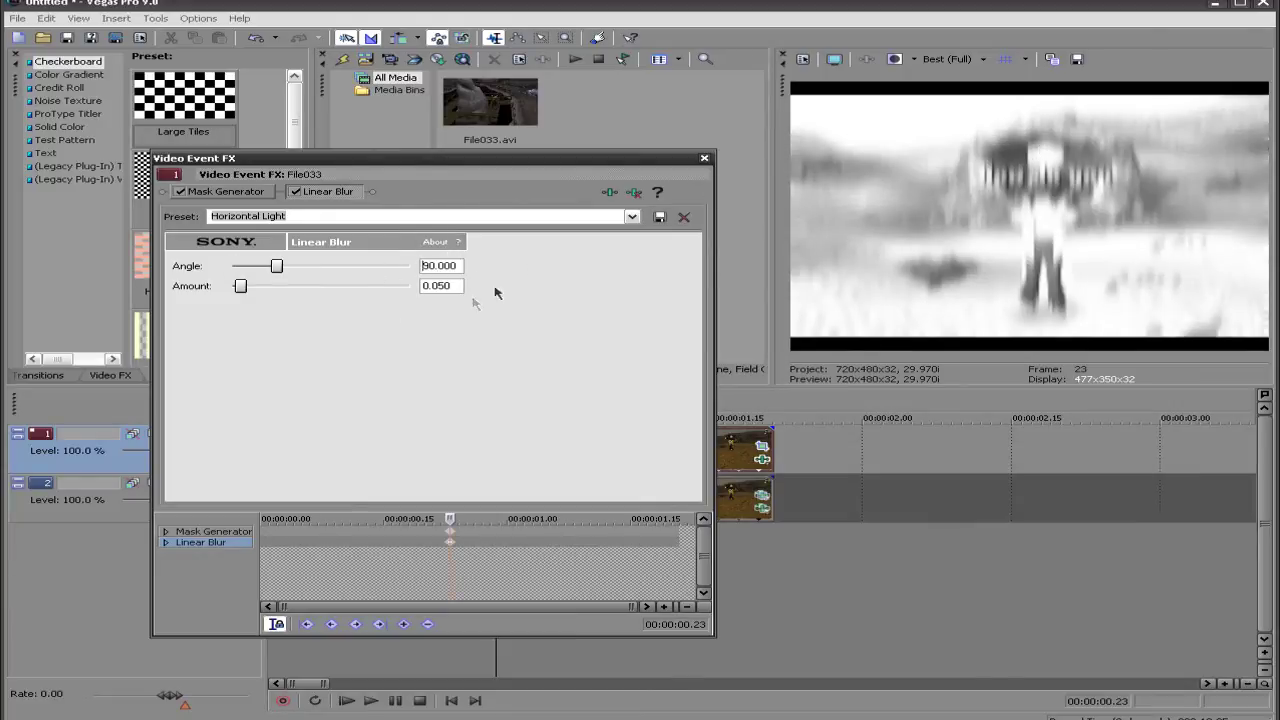
click(704, 158)
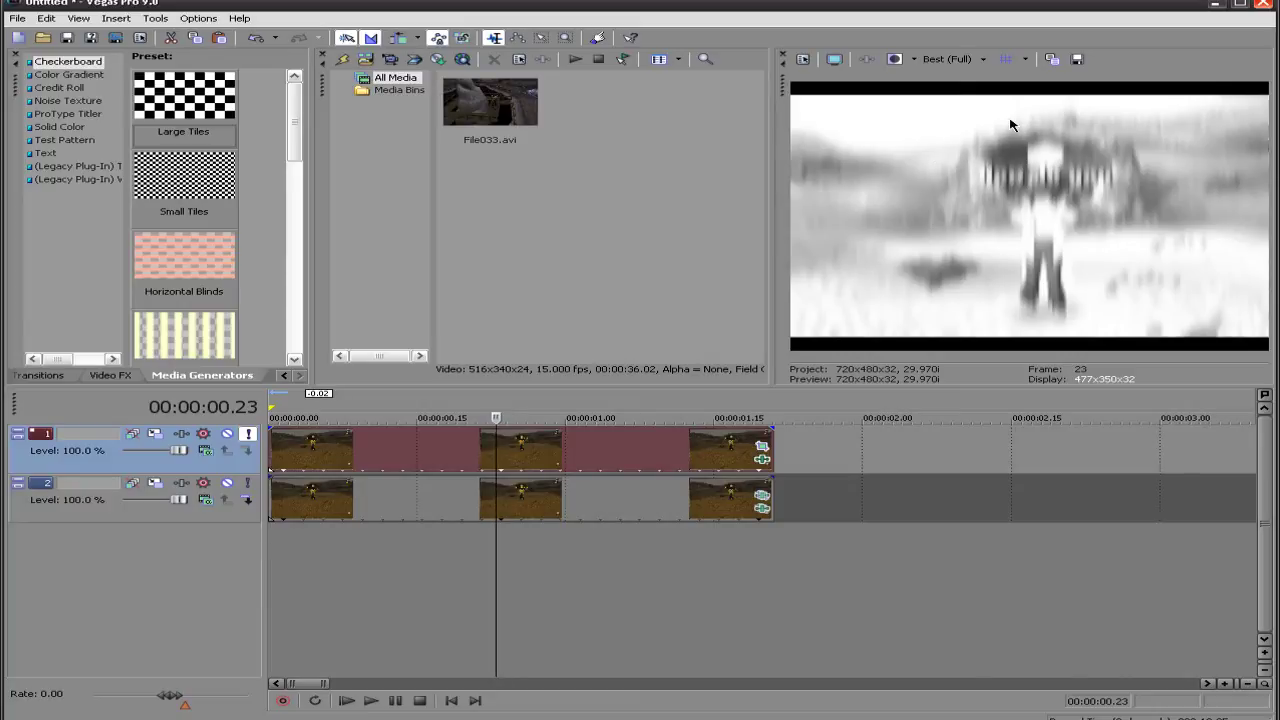
Scrub to 00:00:00.20 and reopen Video Event FX for the track 1 clip.
click(566, 505)
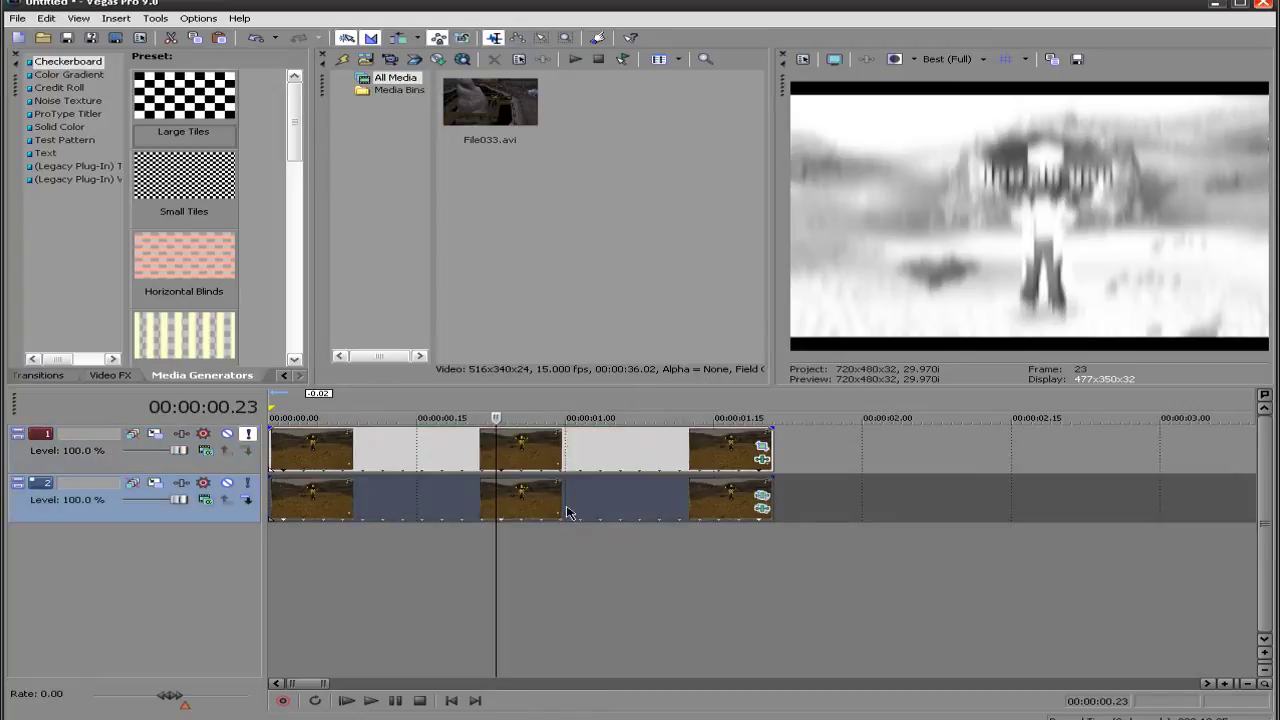
click(465, 503)
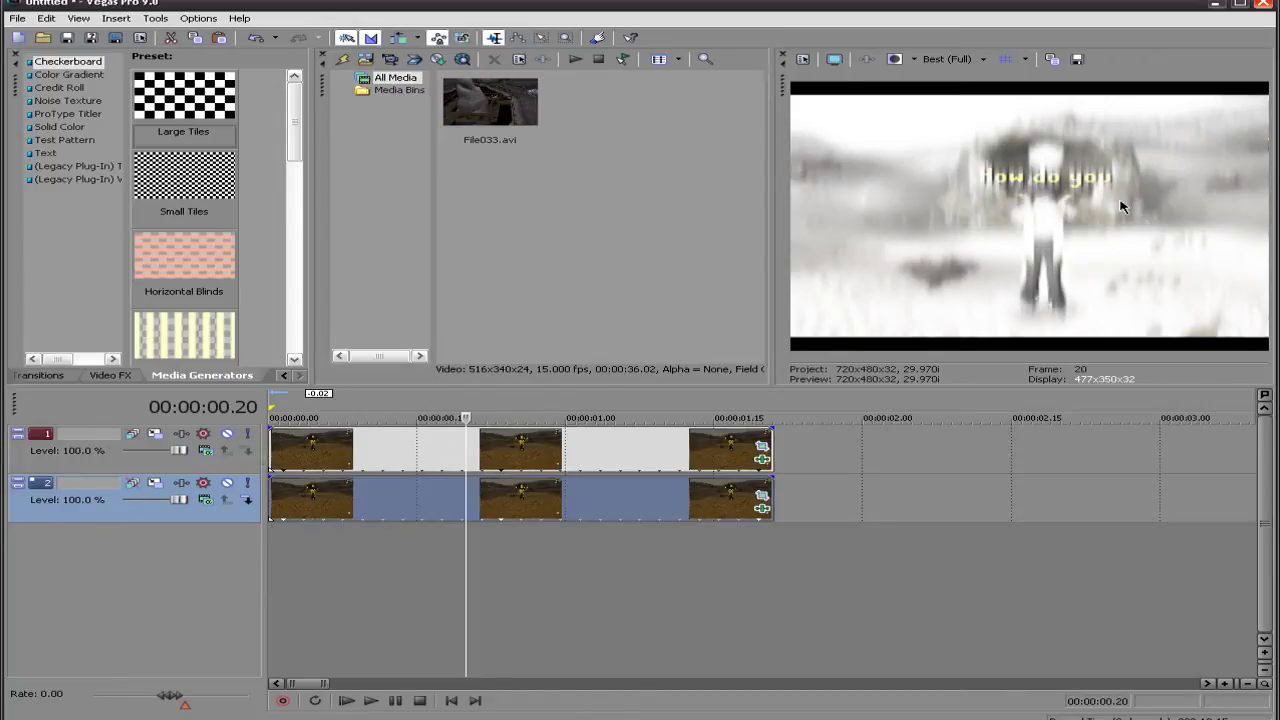
click(485, 456)
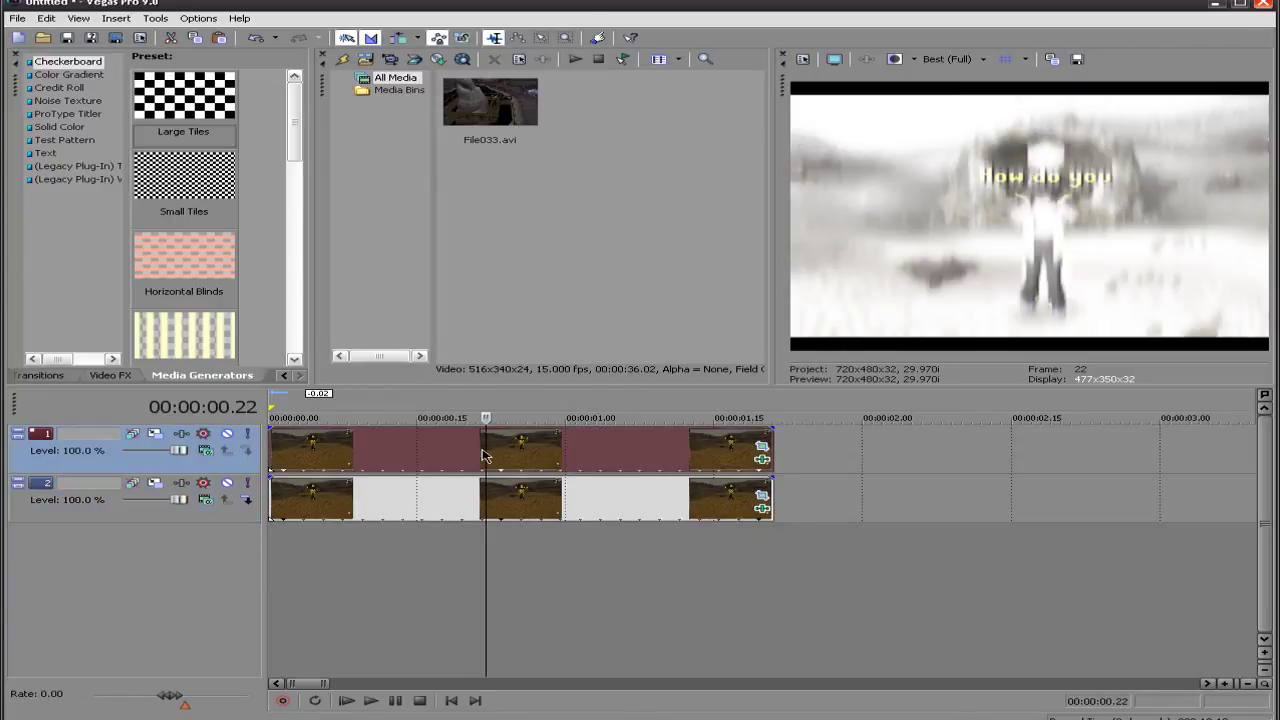
right_click(482, 456)
click(600, 180)
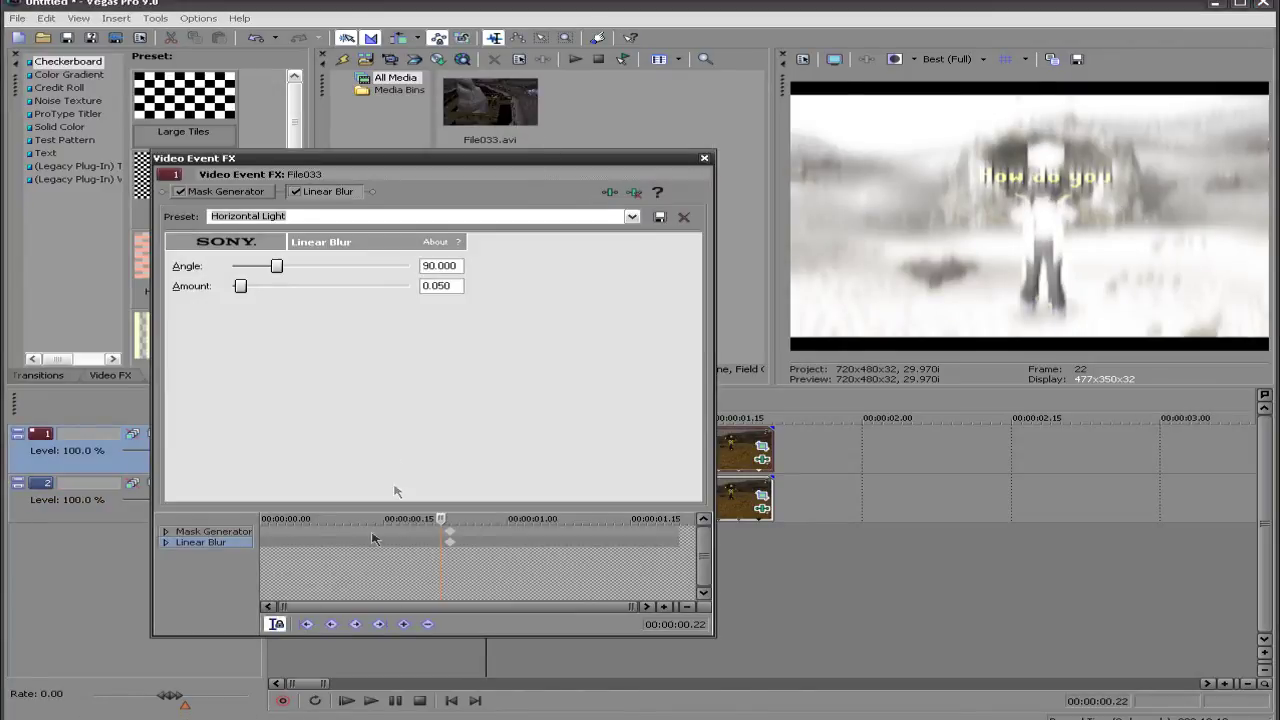
Raise Mask Generator's High in to about 0.56 at frame 00:00:00.23 and close the window.
click(449, 532)
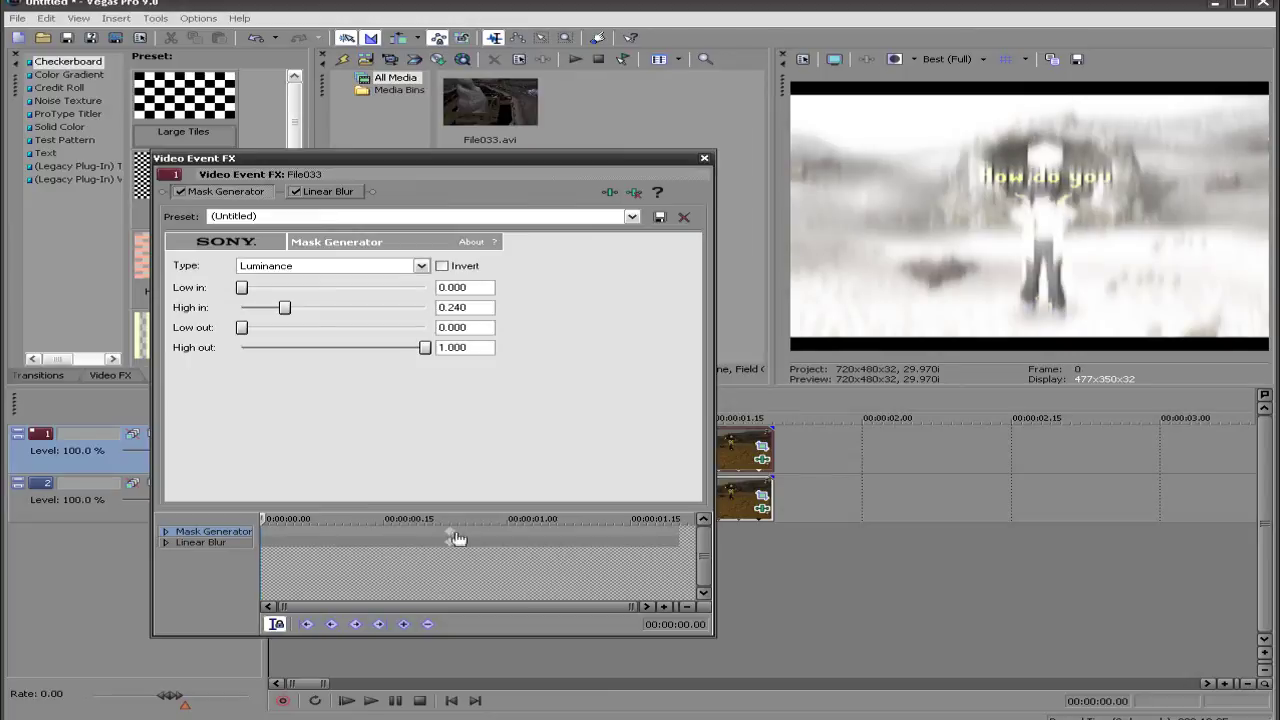
click(450, 534)
drag(284, 307, 349, 309)
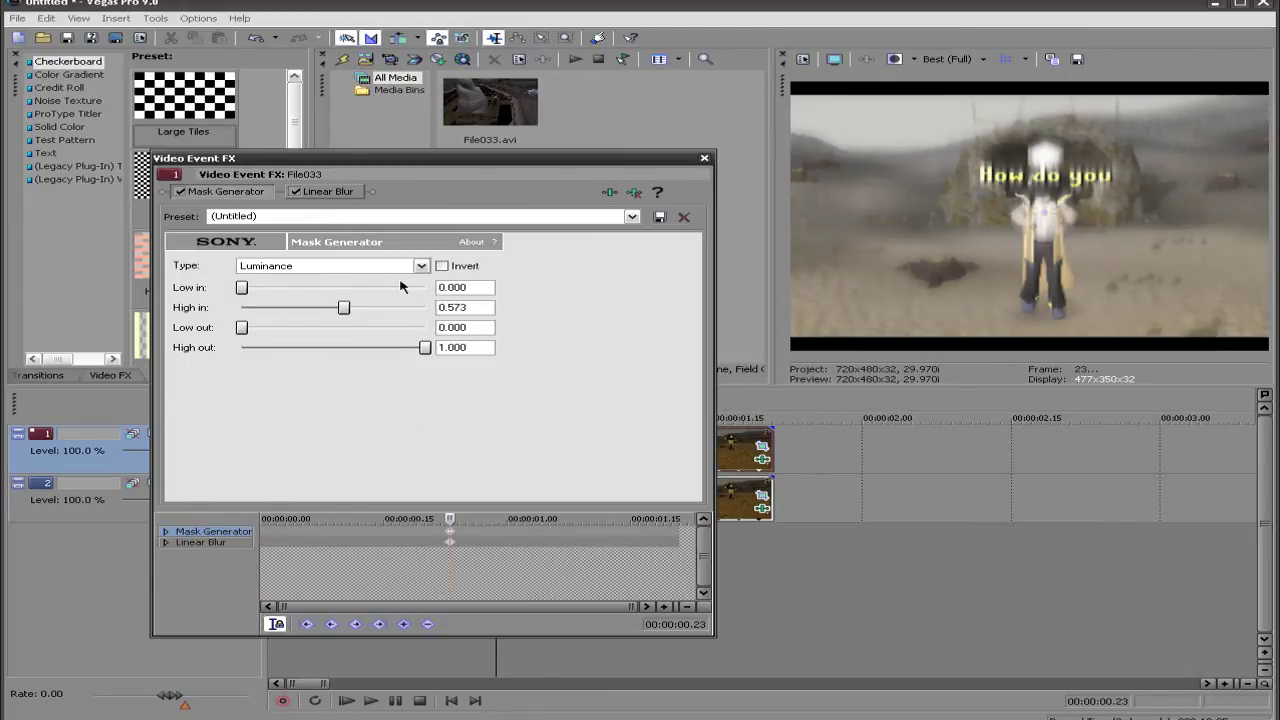
click(704, 158)
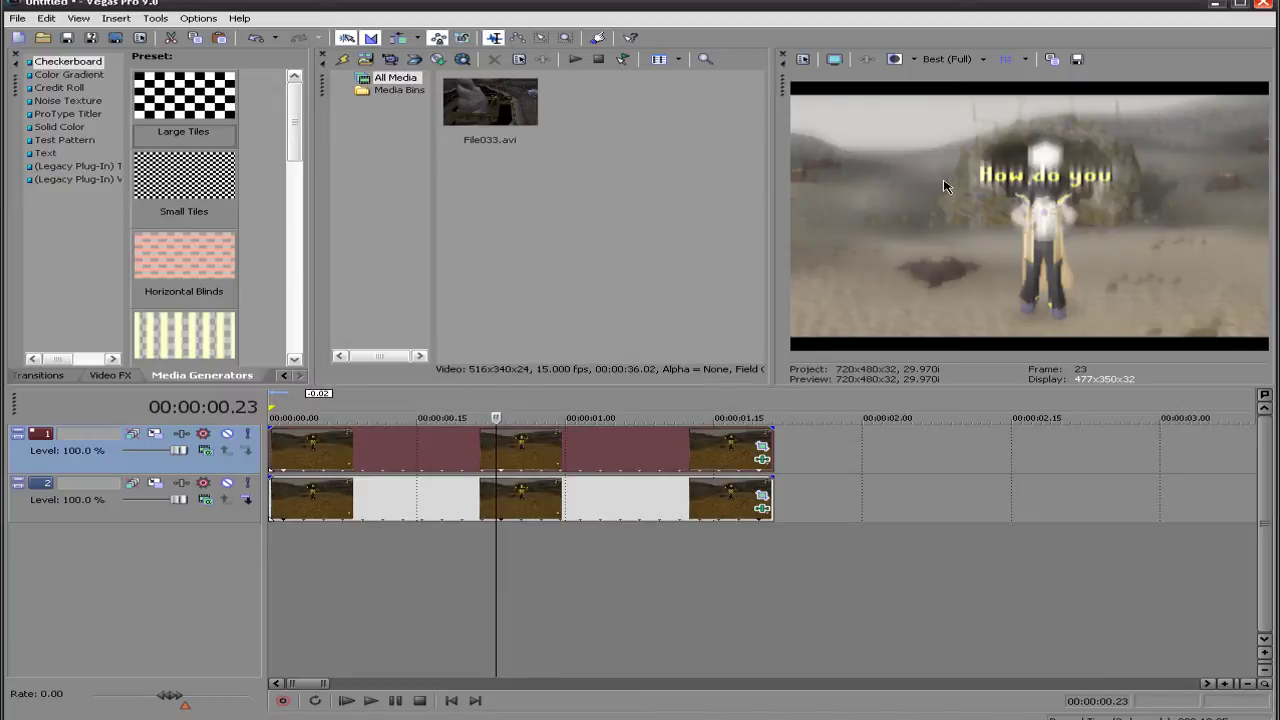
Dismiss the preview options, return to the project start, and open the top clip's event menu.
right_click(945, 184)
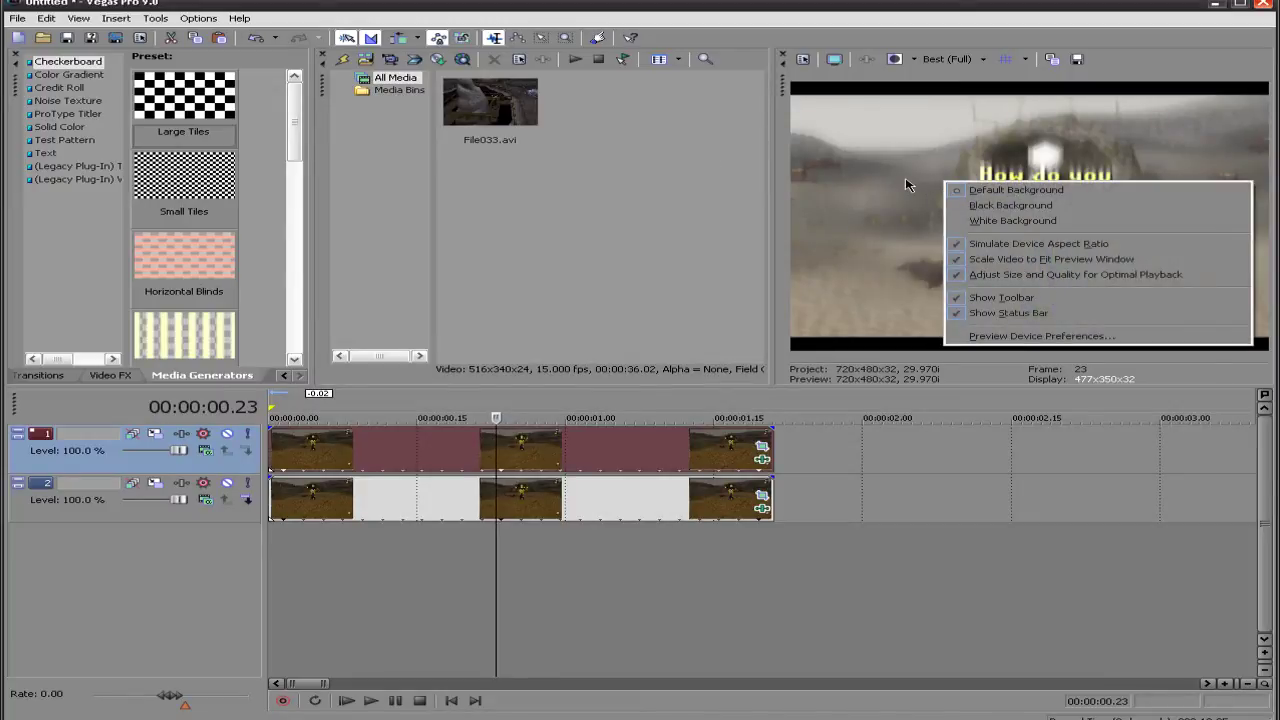
click(907, 184)
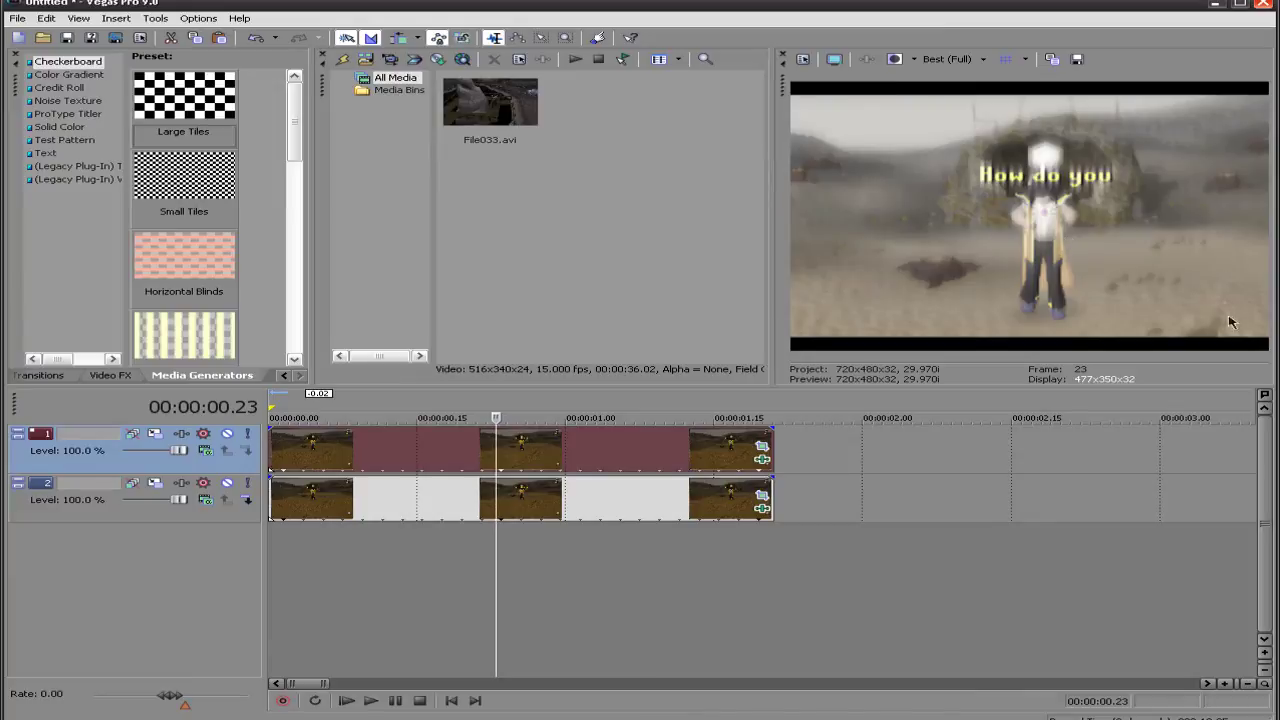
click(451, 703)
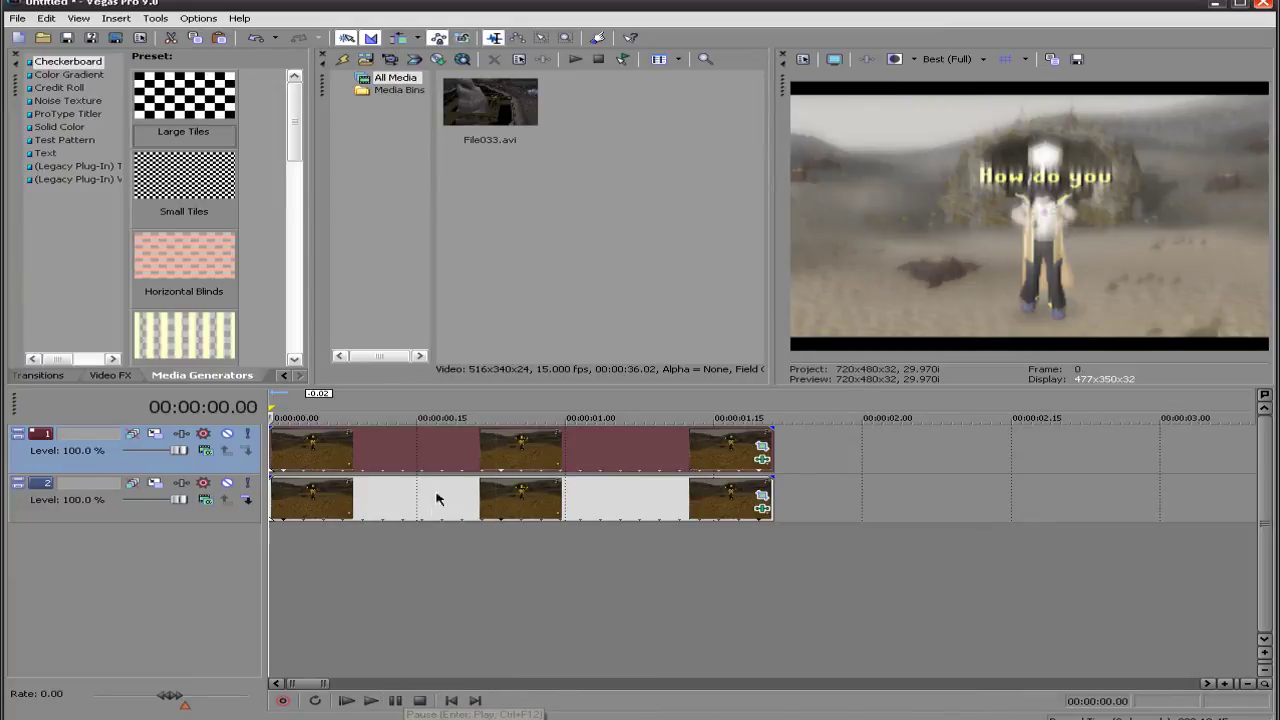
click(496, 458)
right_click(496, 458)
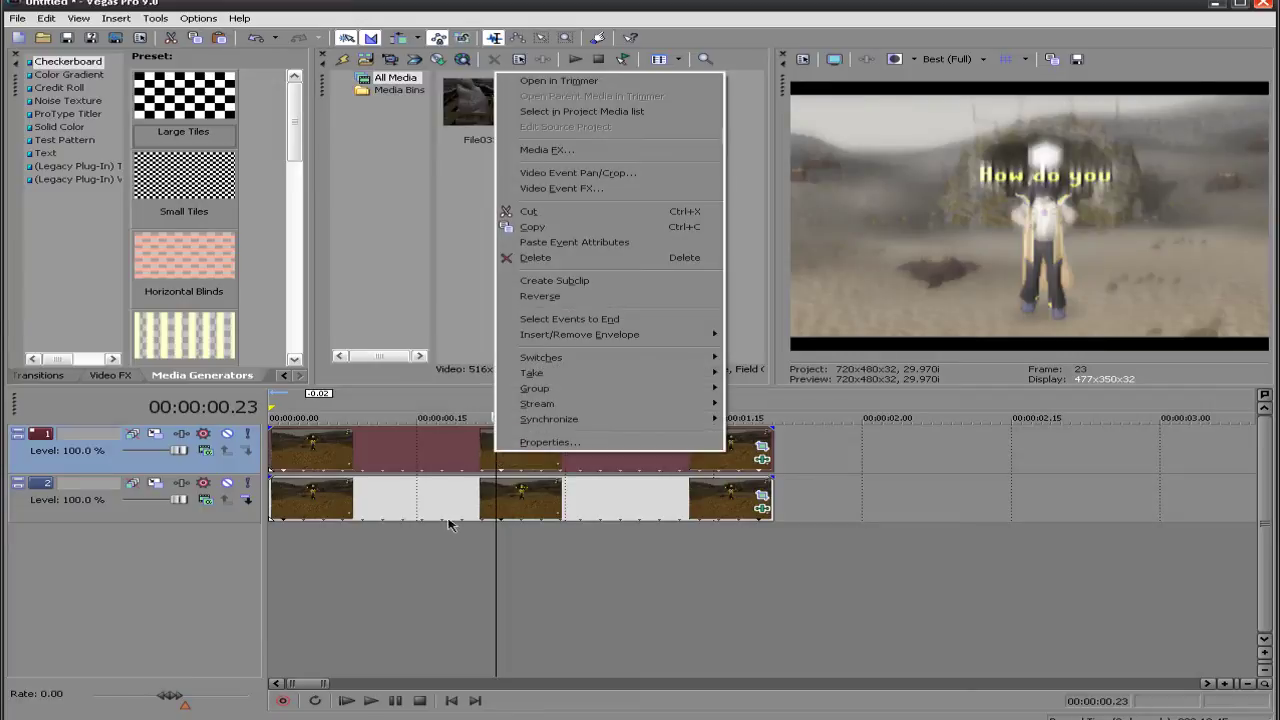
Add Sony Glow after Linear Blur with 0.121 glow percent and 1.212 intensity.
click(560, 188)
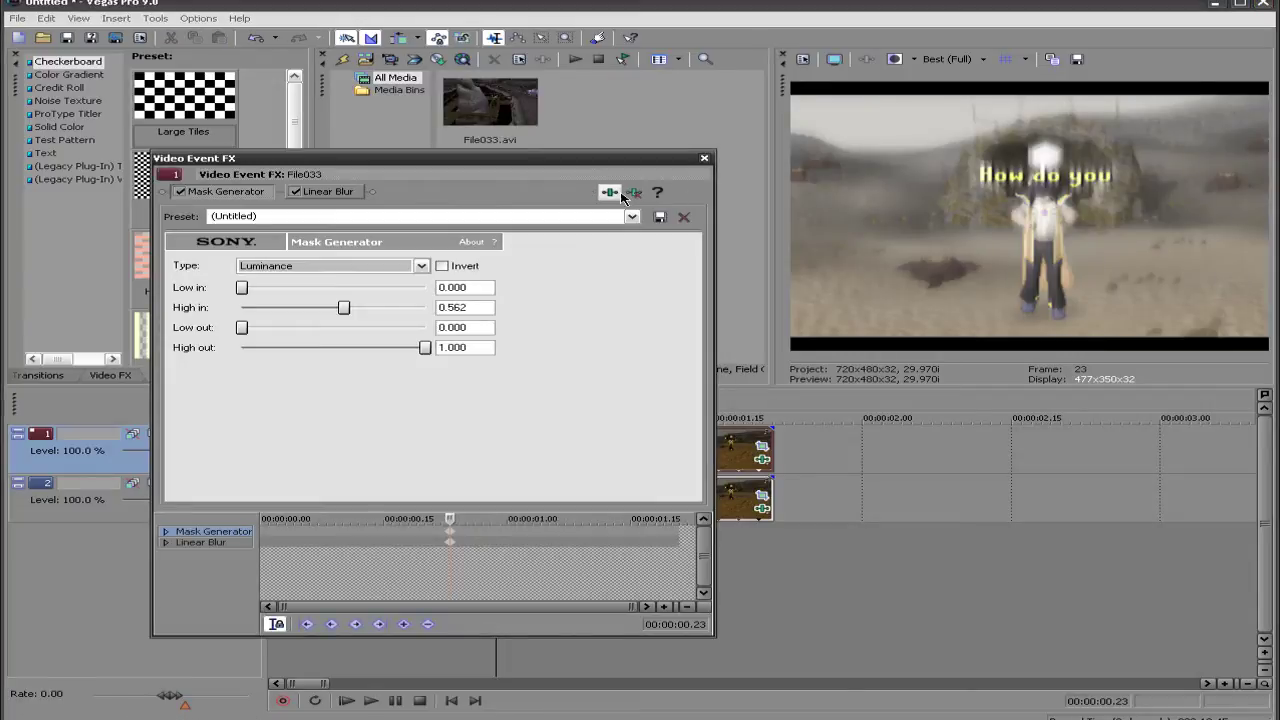
click(619, 194)
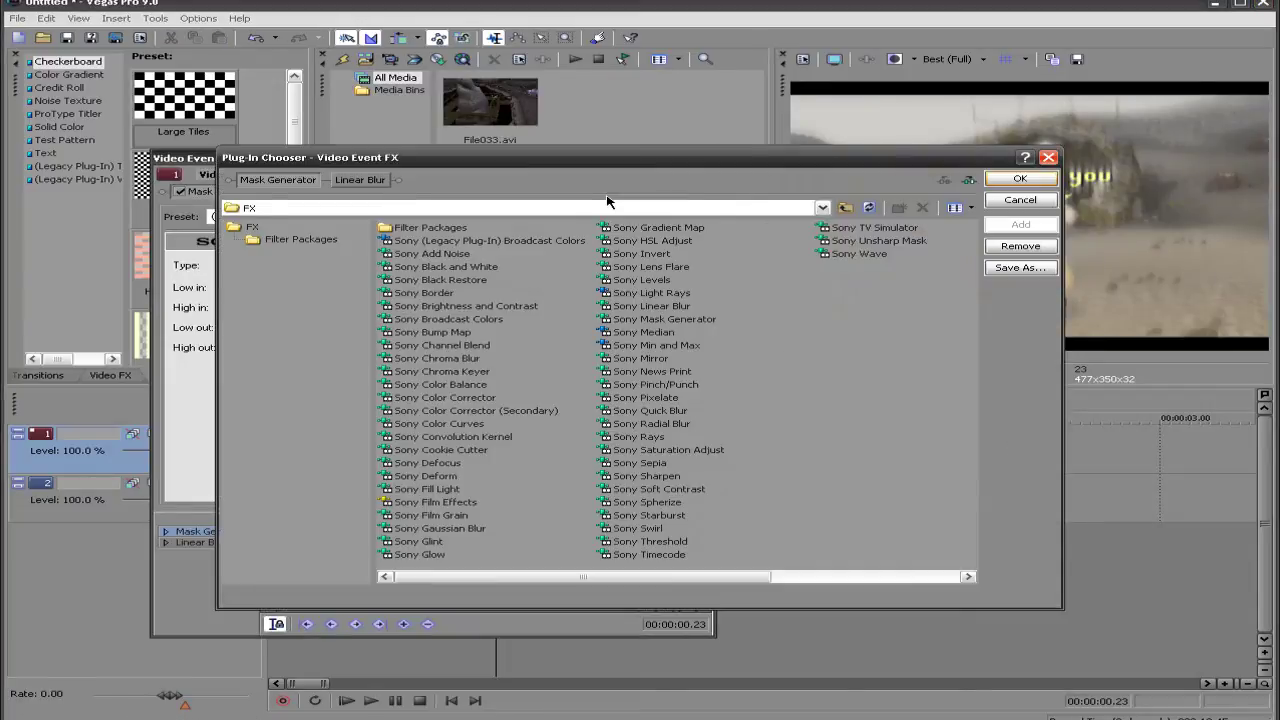
double_click(427, 554)
click(1020, 178)
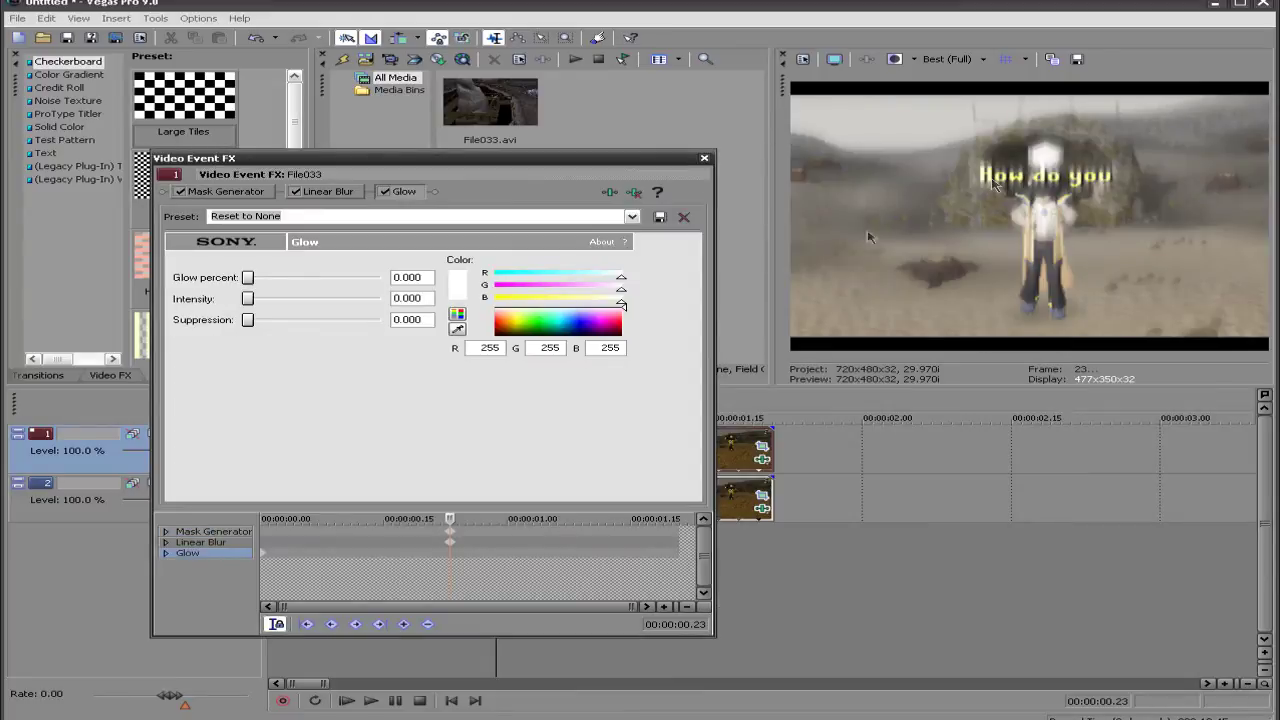
drag(263, 556, 460, 557)
mouse_move(248, 299)
mouse_down()
mouse_move(264, 301)
mouse_move(251, 300)
mouse_move(266, 285)
mouse_up()
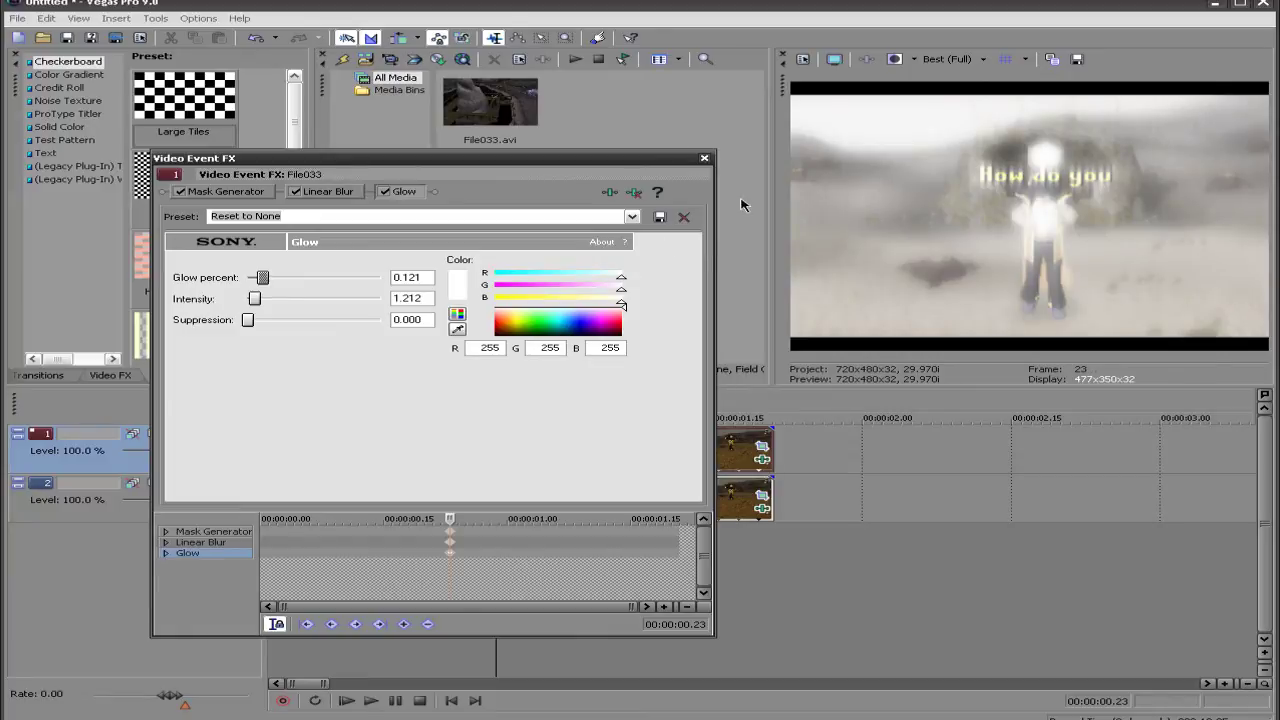
click(704, 158)
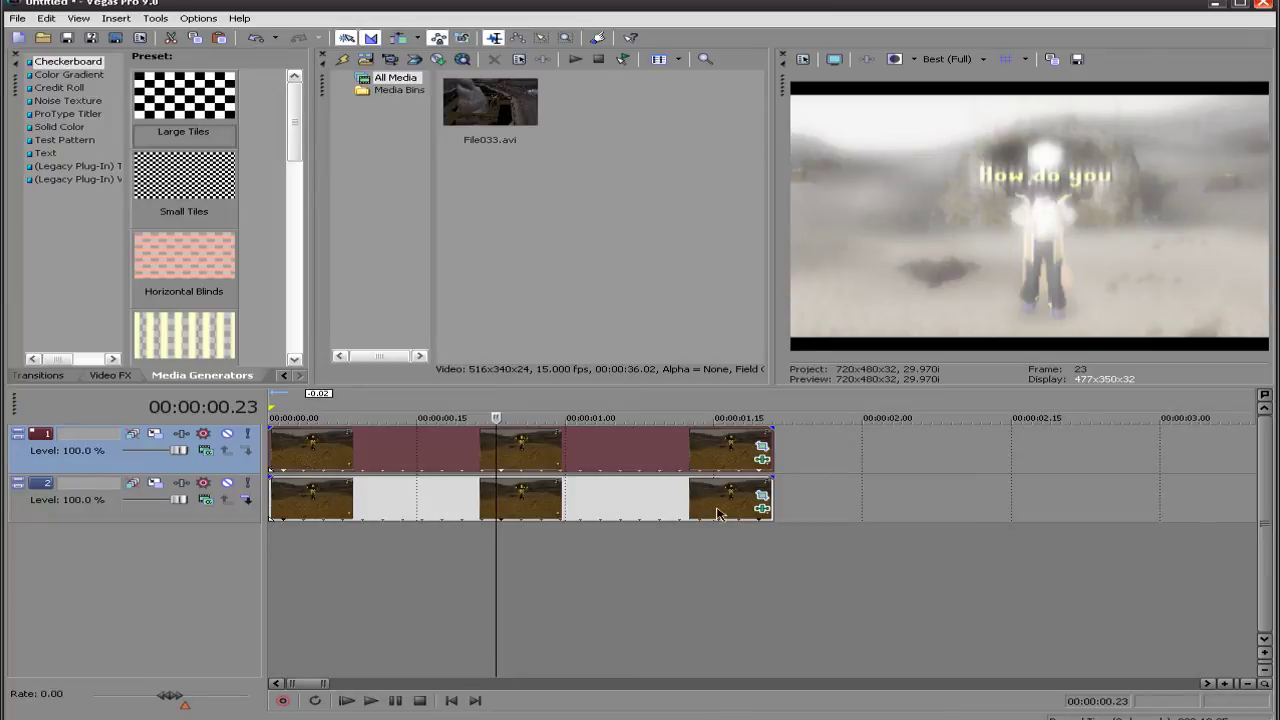
Reopen the top clip's video effects and set the Linear Blur amount to 0.020.
right_click(586, 456)
click(670, 190)
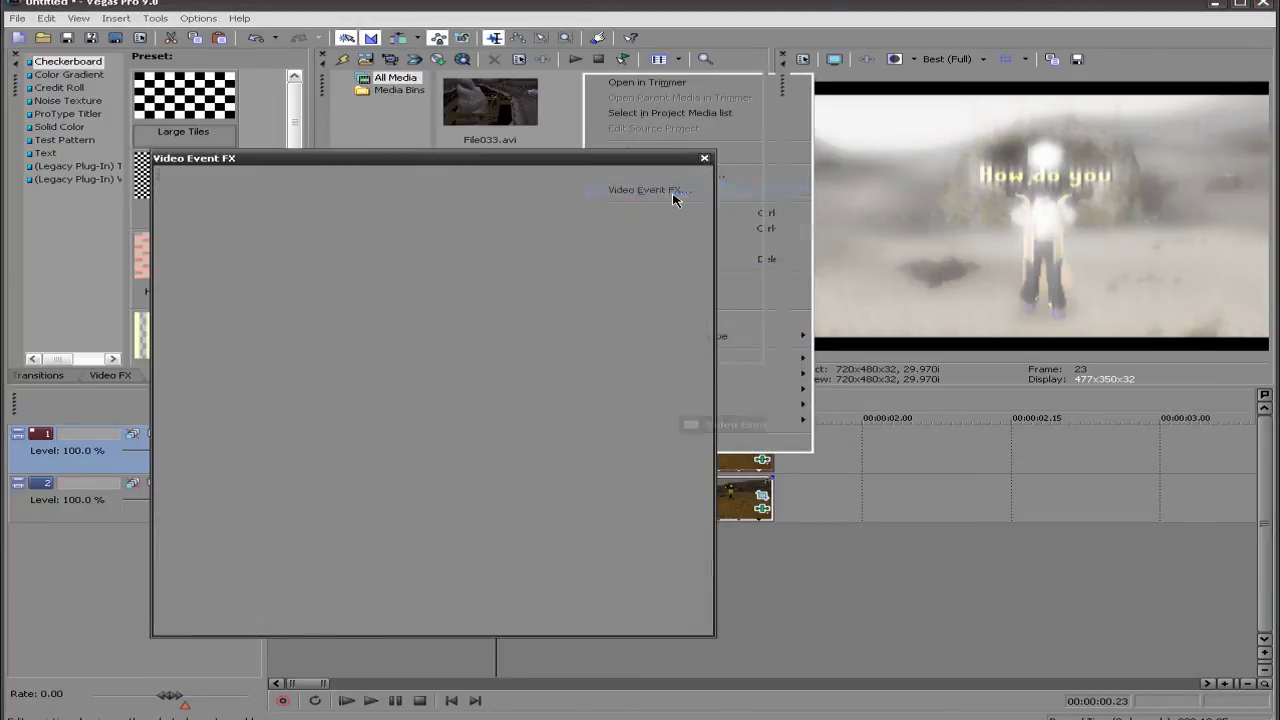
click(334, 199)
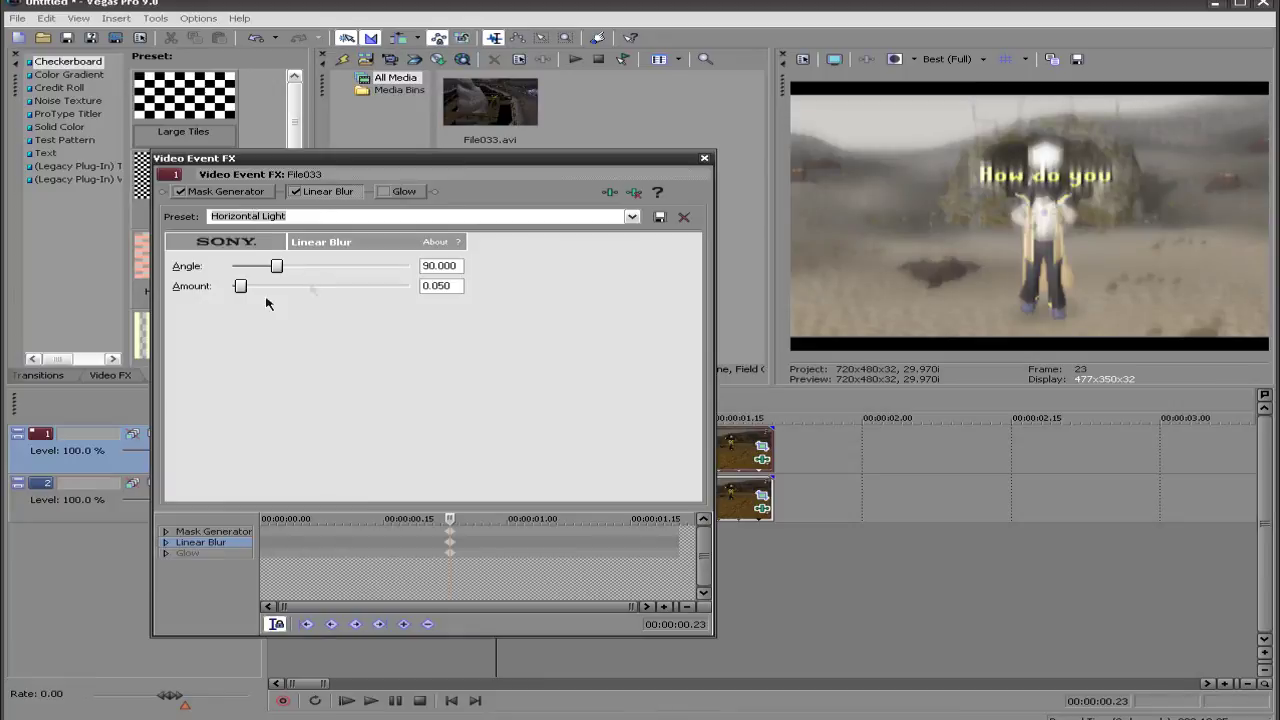
double_click(459, 287)
text(0)
key(Return)
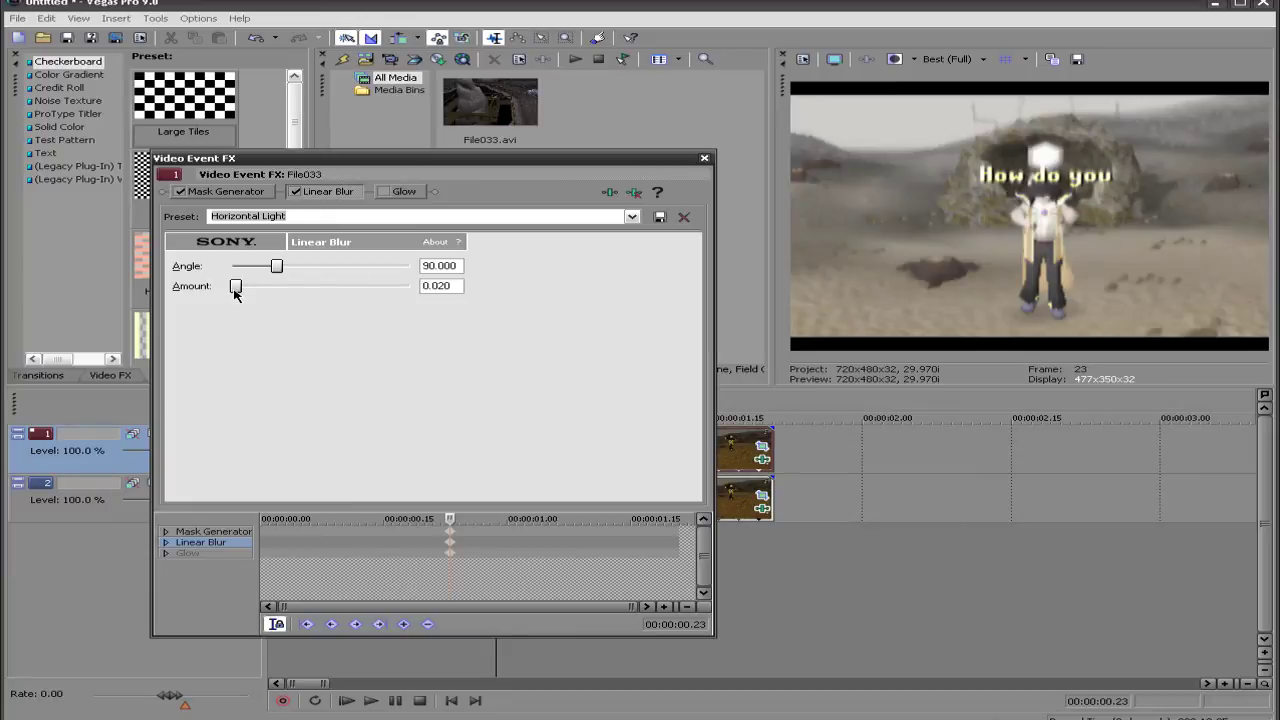
Raise the Mask Generator's Low out to 0.207, keeping High out unchanged.
click(255, 192)
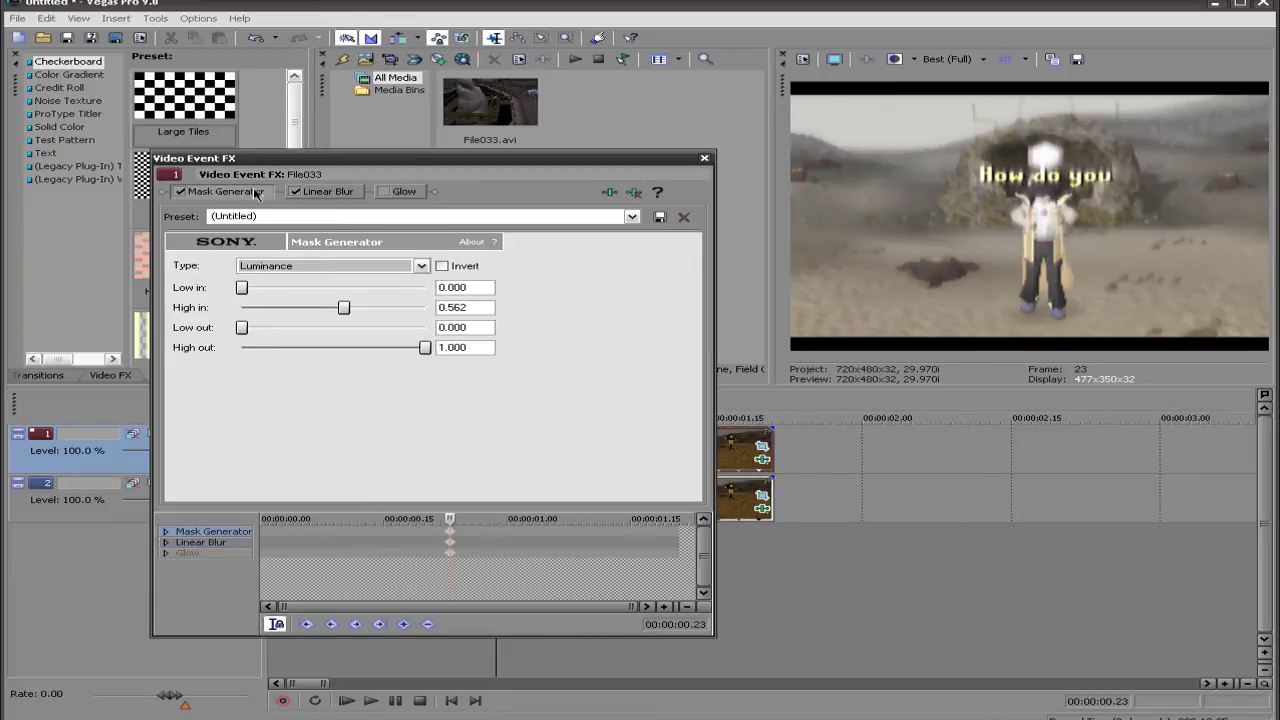
mouse_move(424, 347)
mouse_down()
mouse_move(299, 345)
mouse_move(424, 347)
mouse_up()
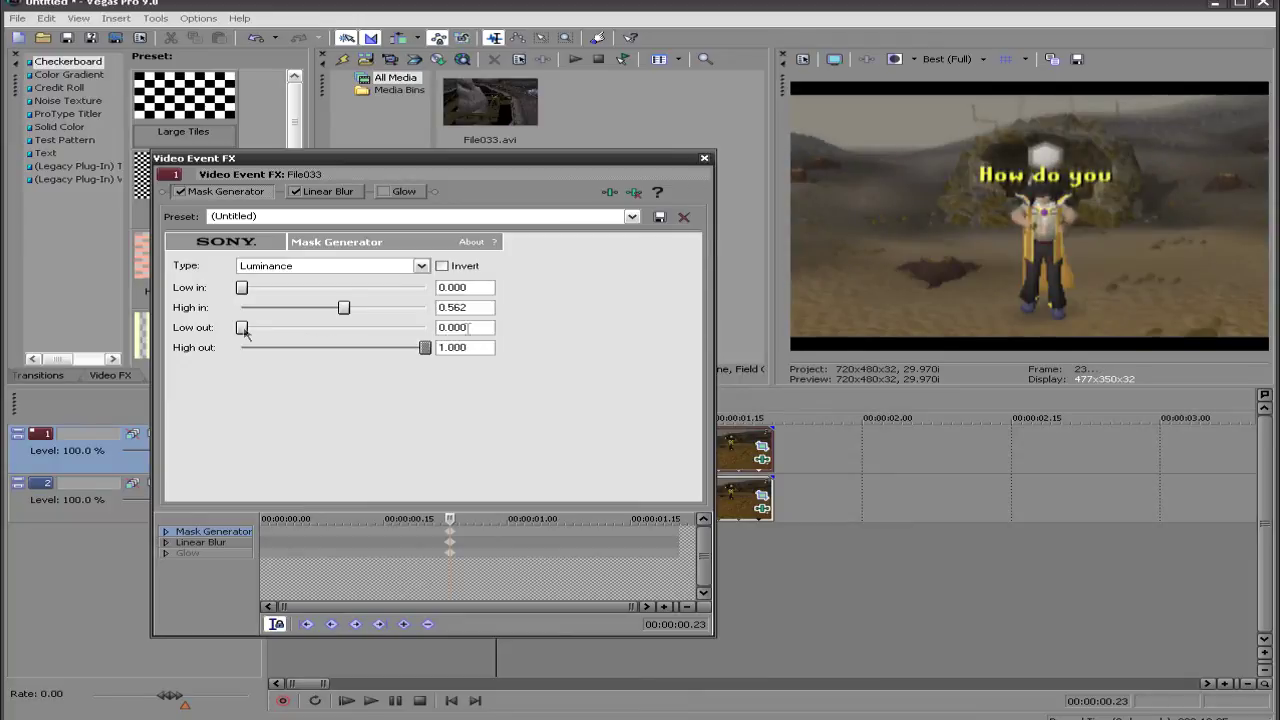
drag(241, 328, 281, 331)
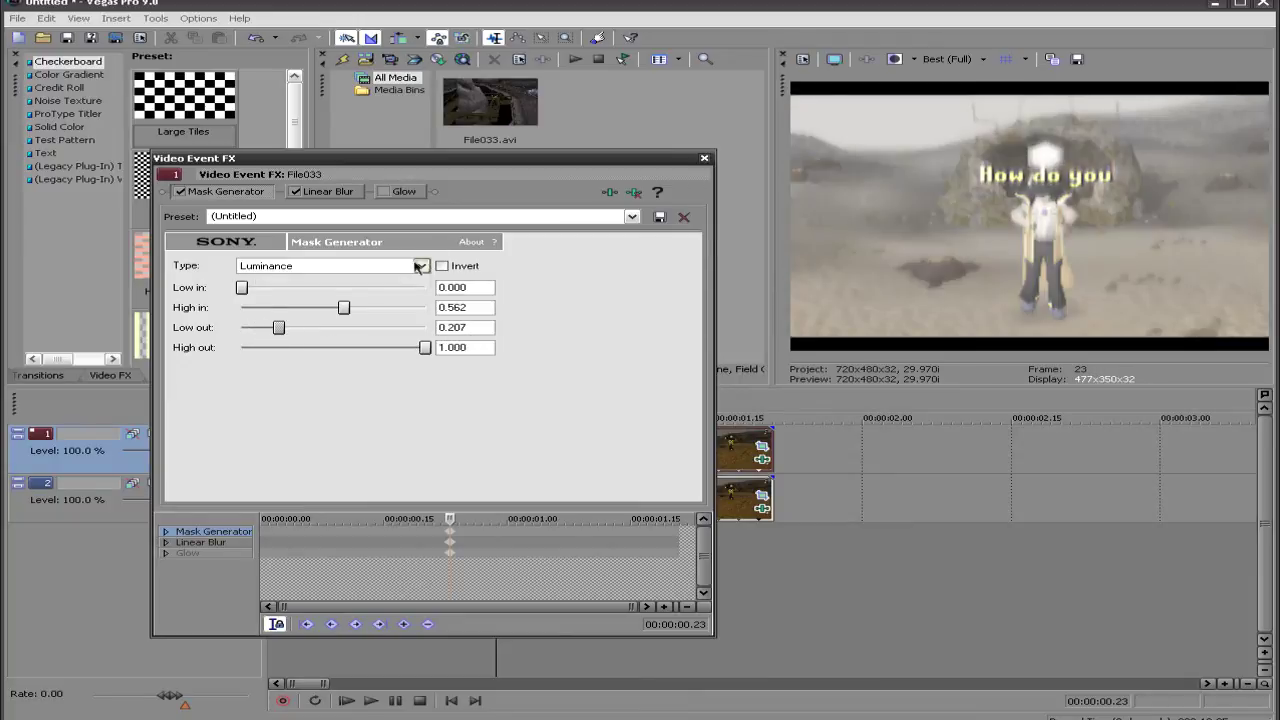
click(419, 266)
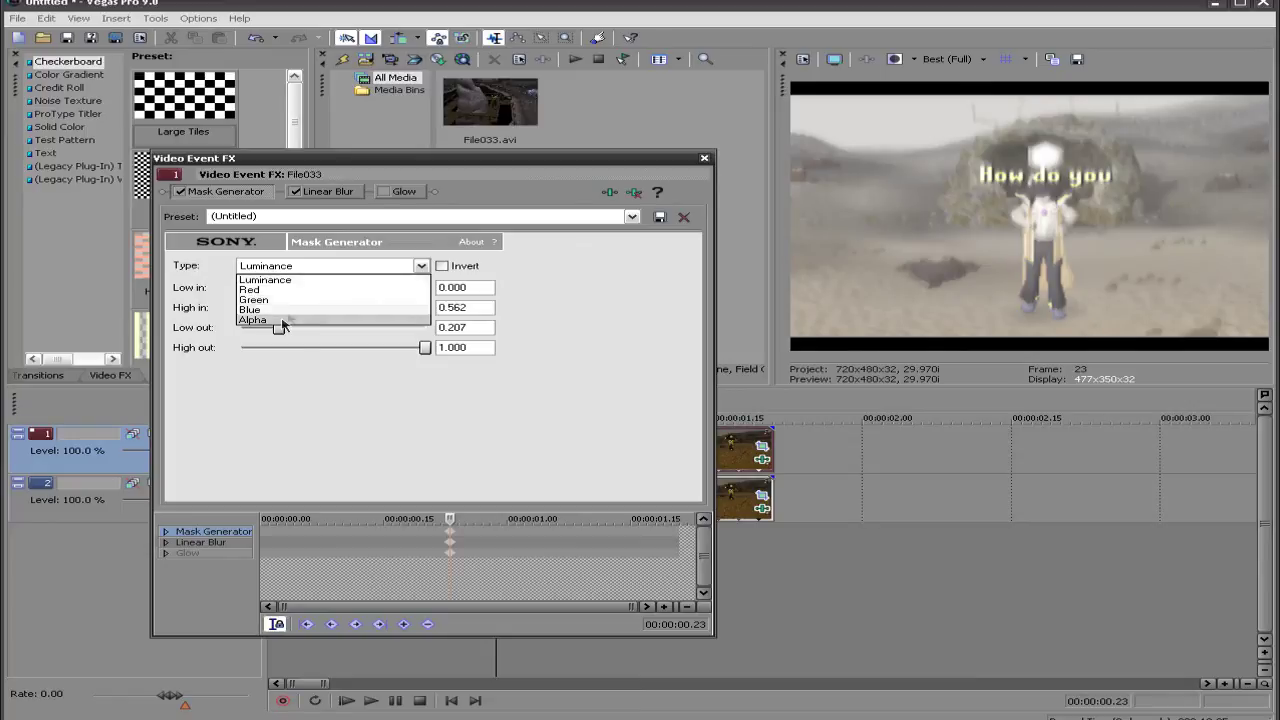
Try Red, Alpha and Luminance as the Mask Generator source, then choose the Blue channel.
click(267, 290)
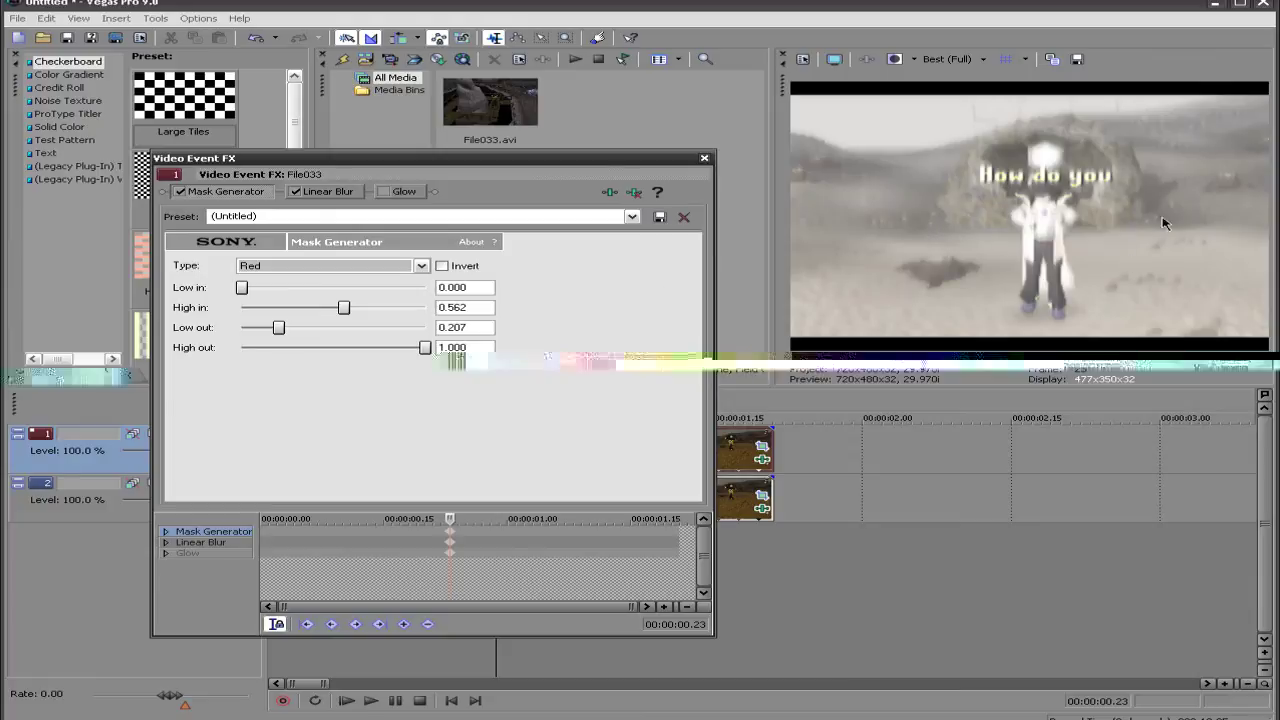
click(421, 265)
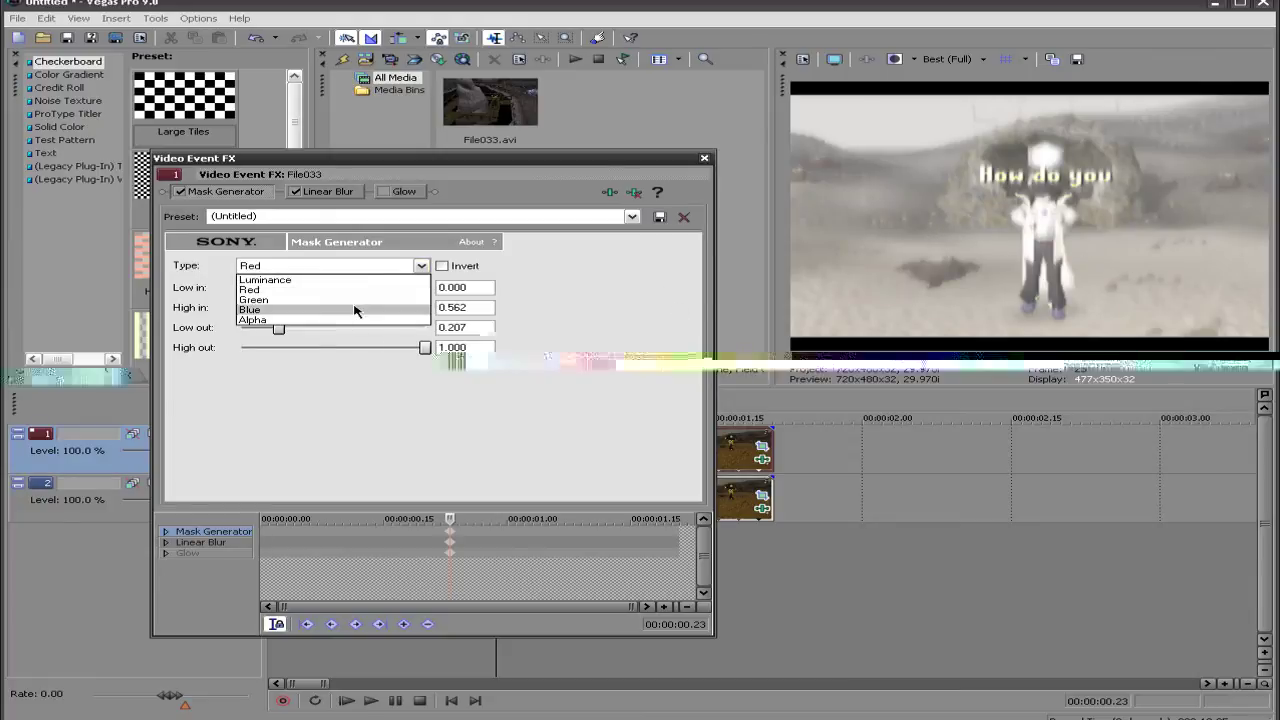
click(275, 320)
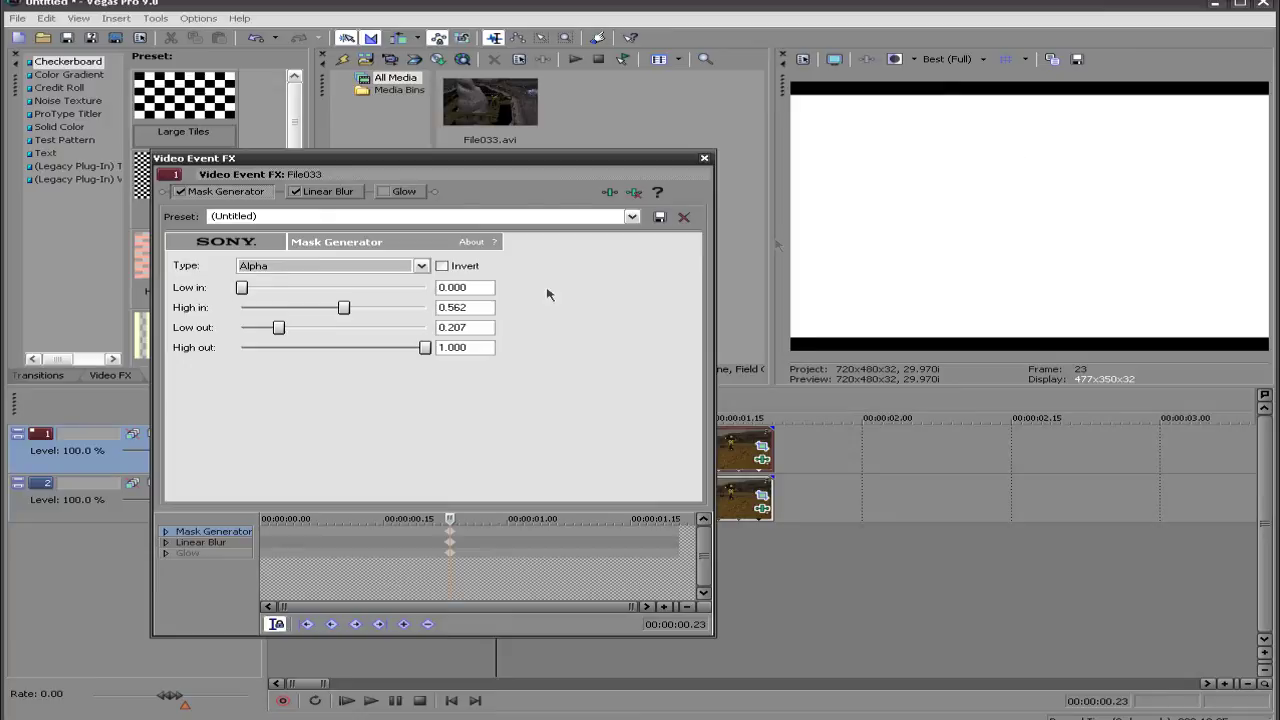
click(421, 265)
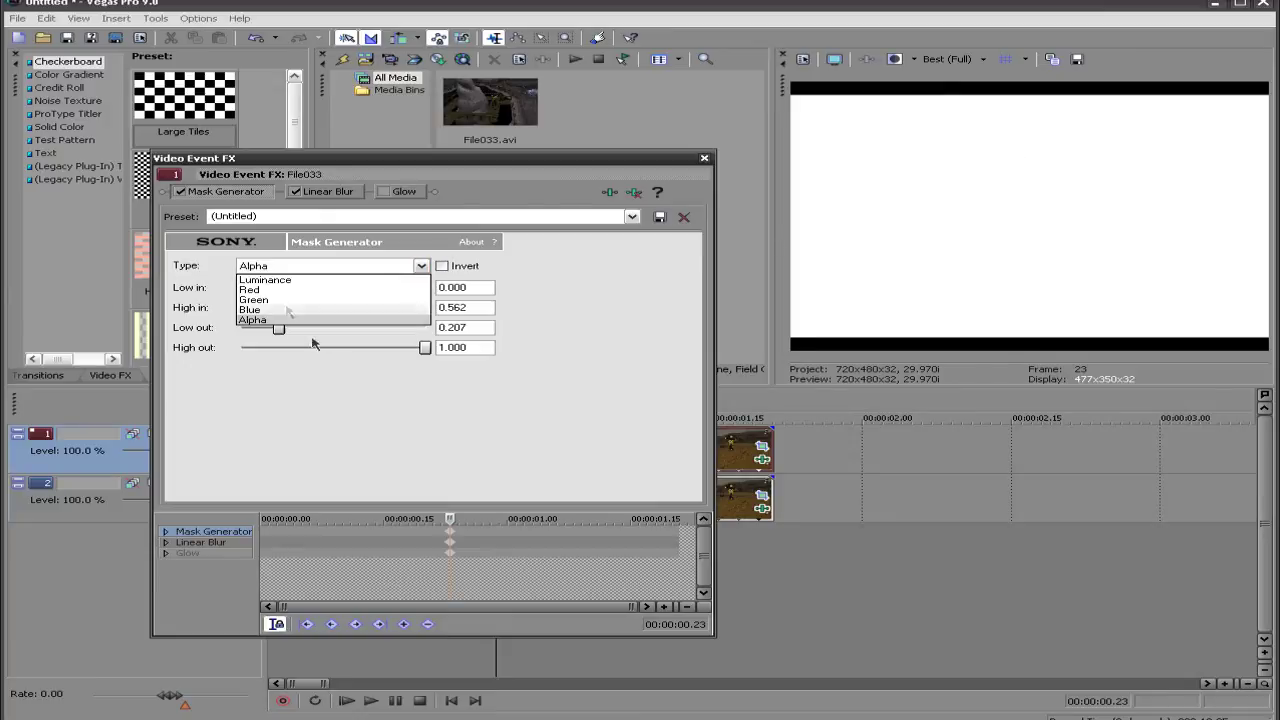
click(277, 282)
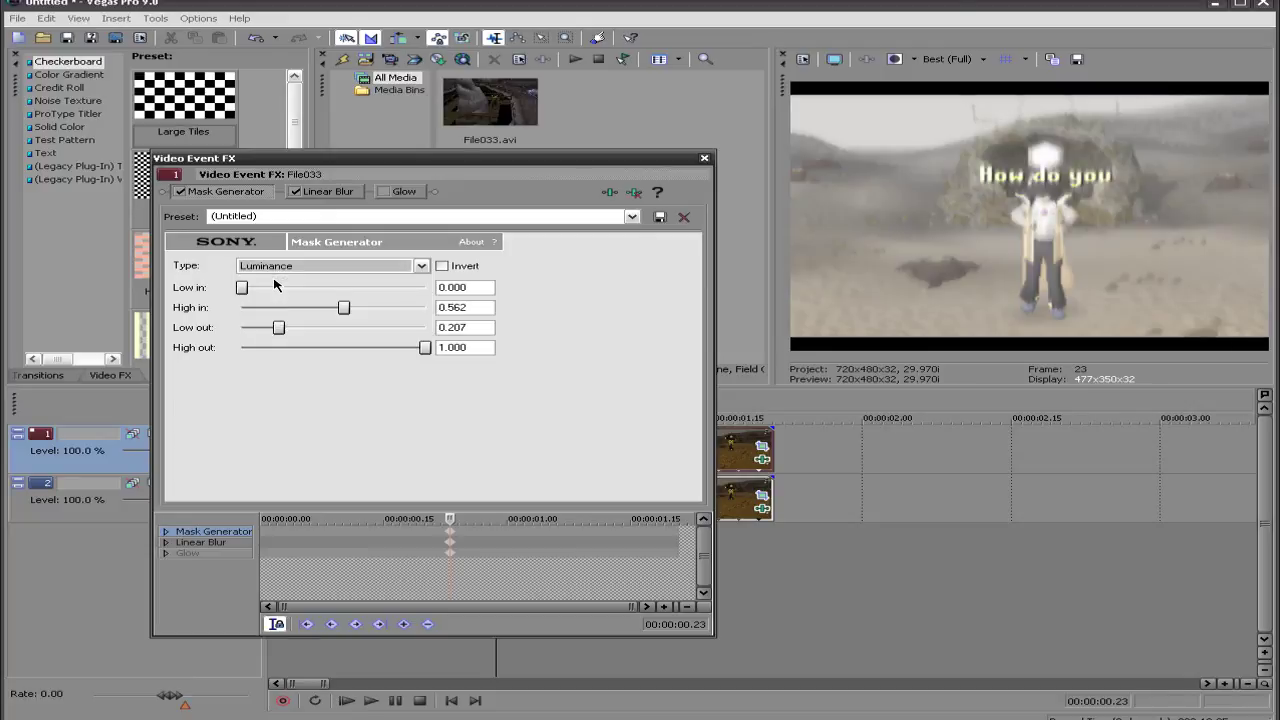
key(Down)
key(Down)
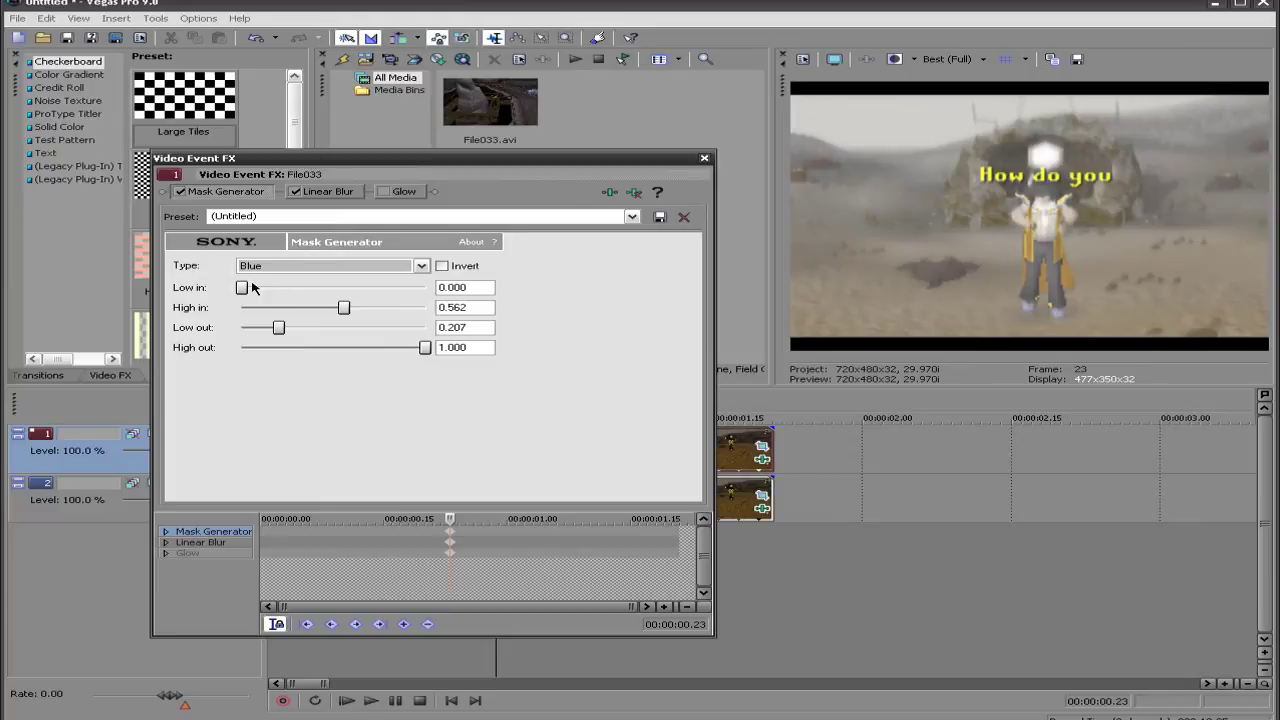
click(250, 266)
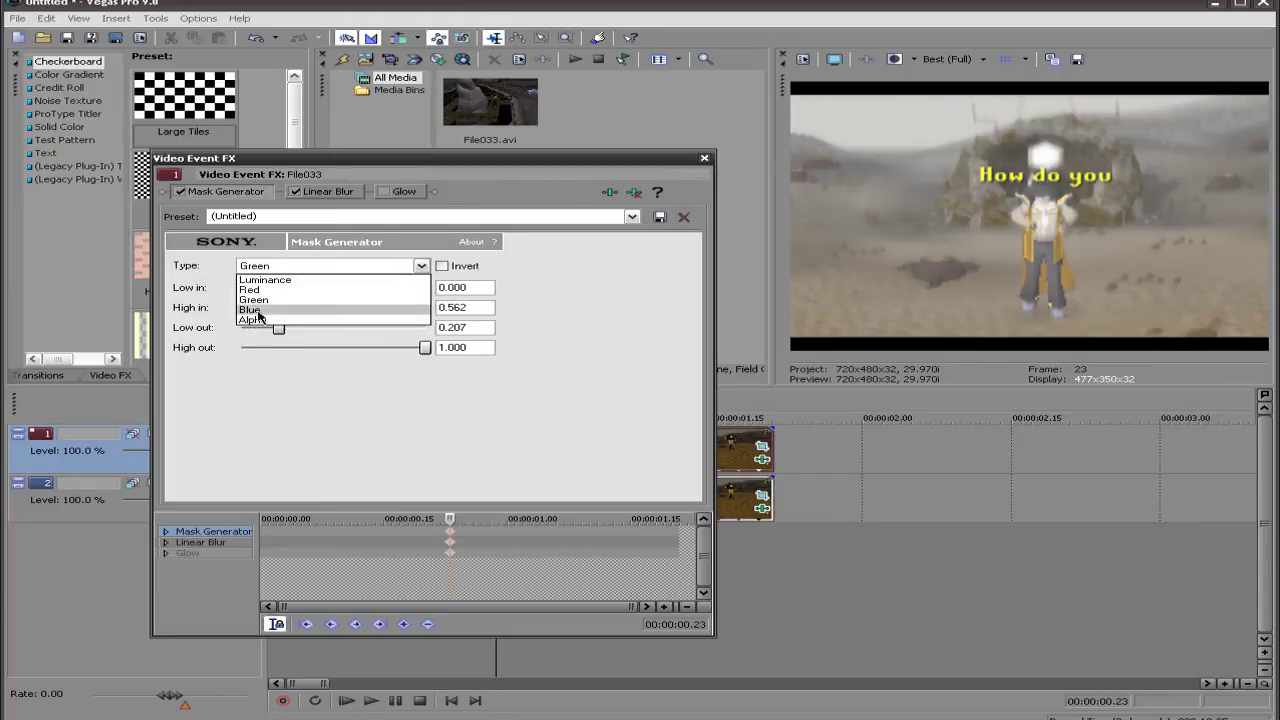
click(255, 320)
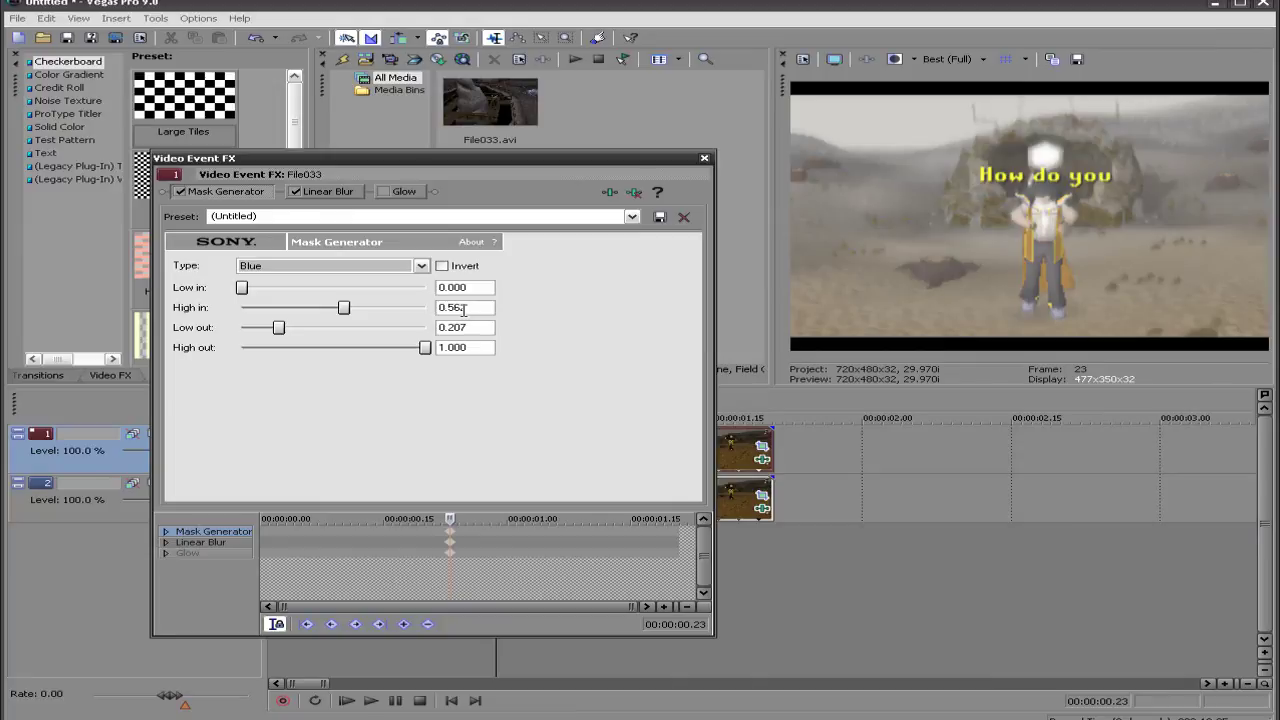
Try Linear Blur amounts of 0.568 and 0.168, settle on 0.085, then close the effects window.
click(327, 191)
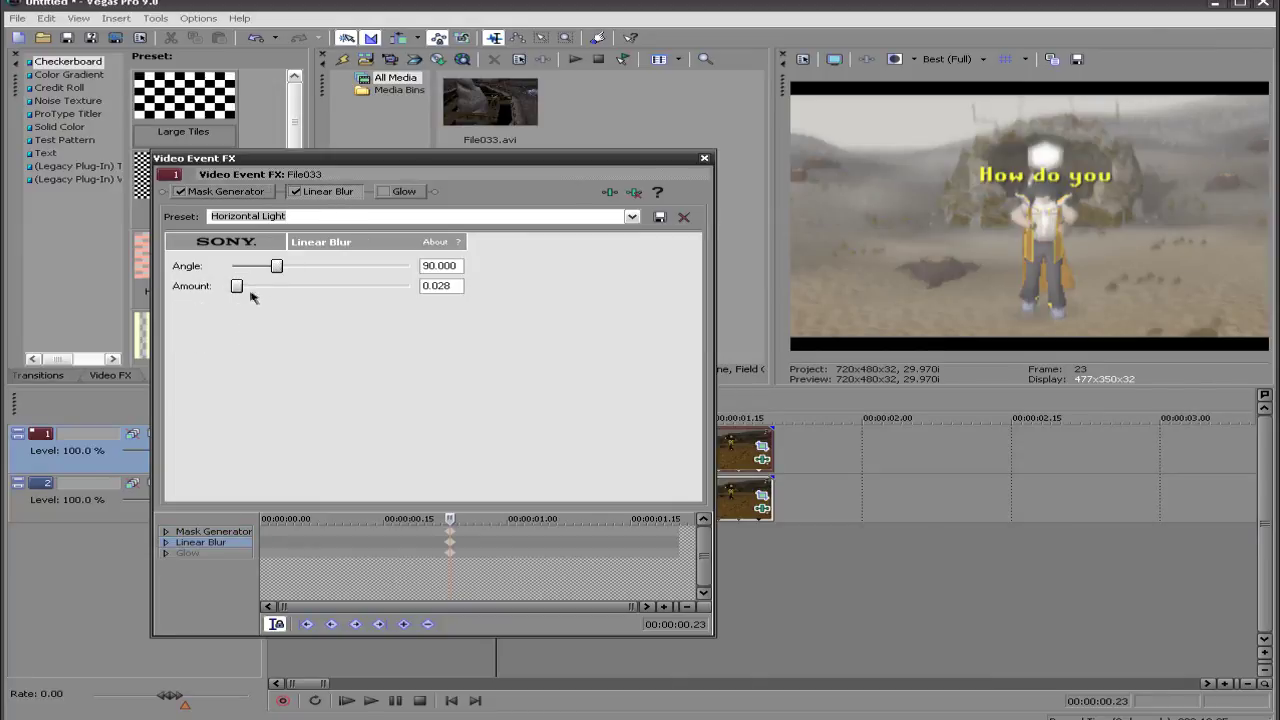
drag(236, 286, 332, 286)
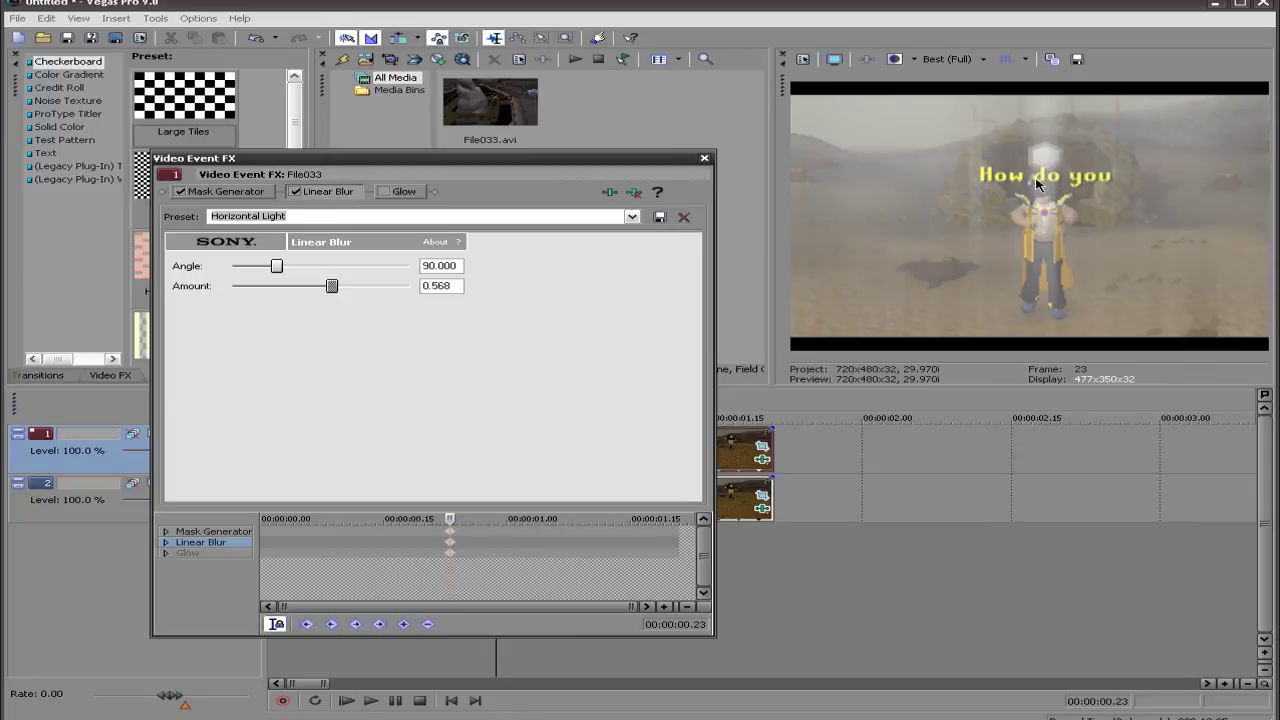
click(264, 288)
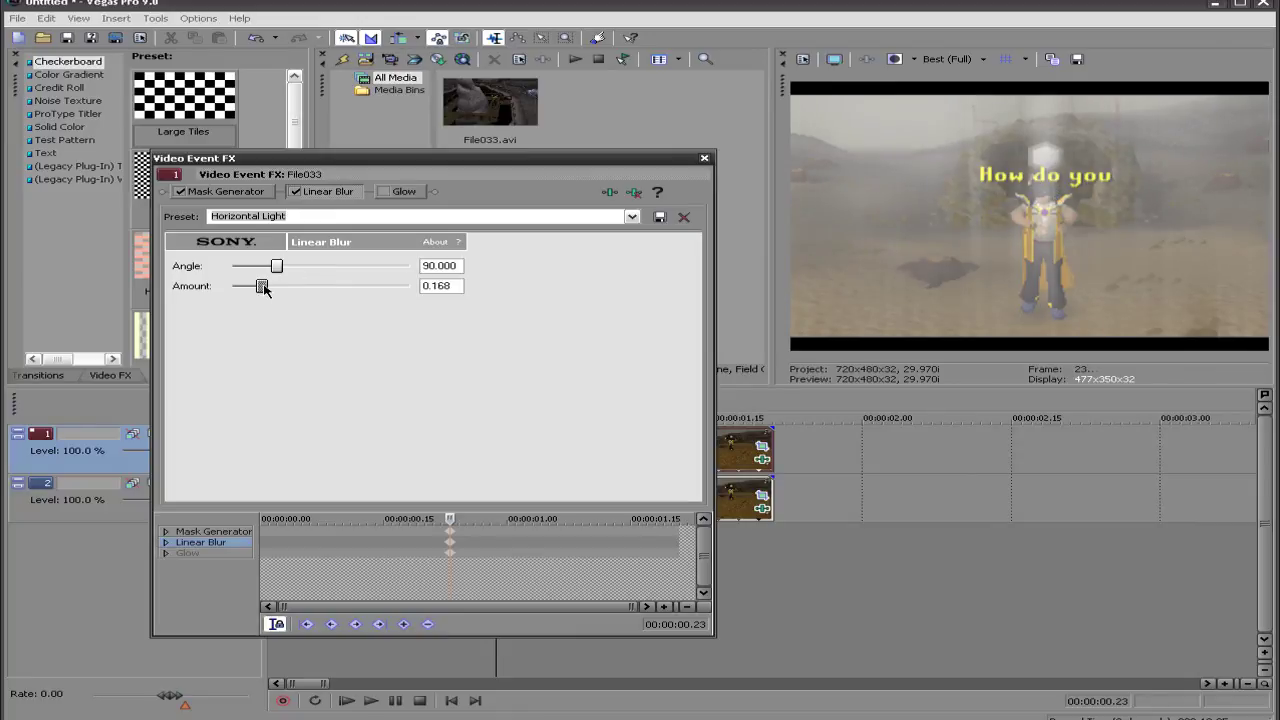
drag(263, 287, 247, 288)
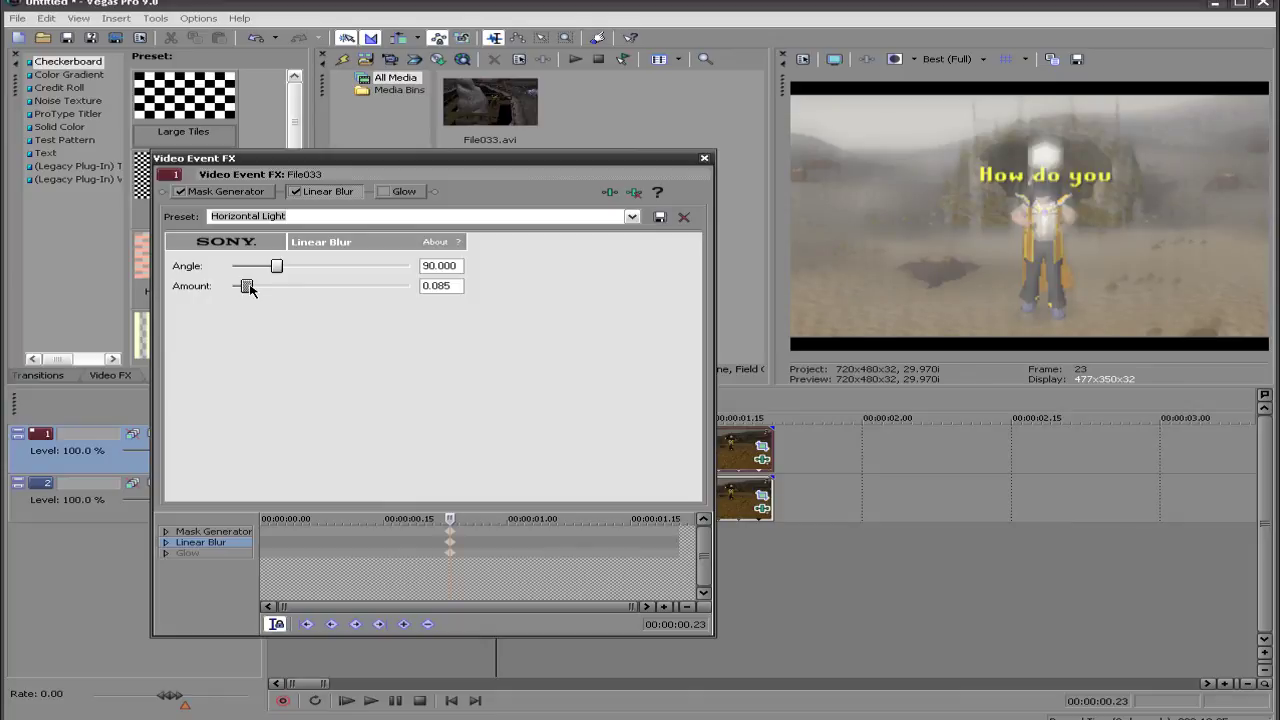
click(704, 158)
drag(762, 549, 270, 560)
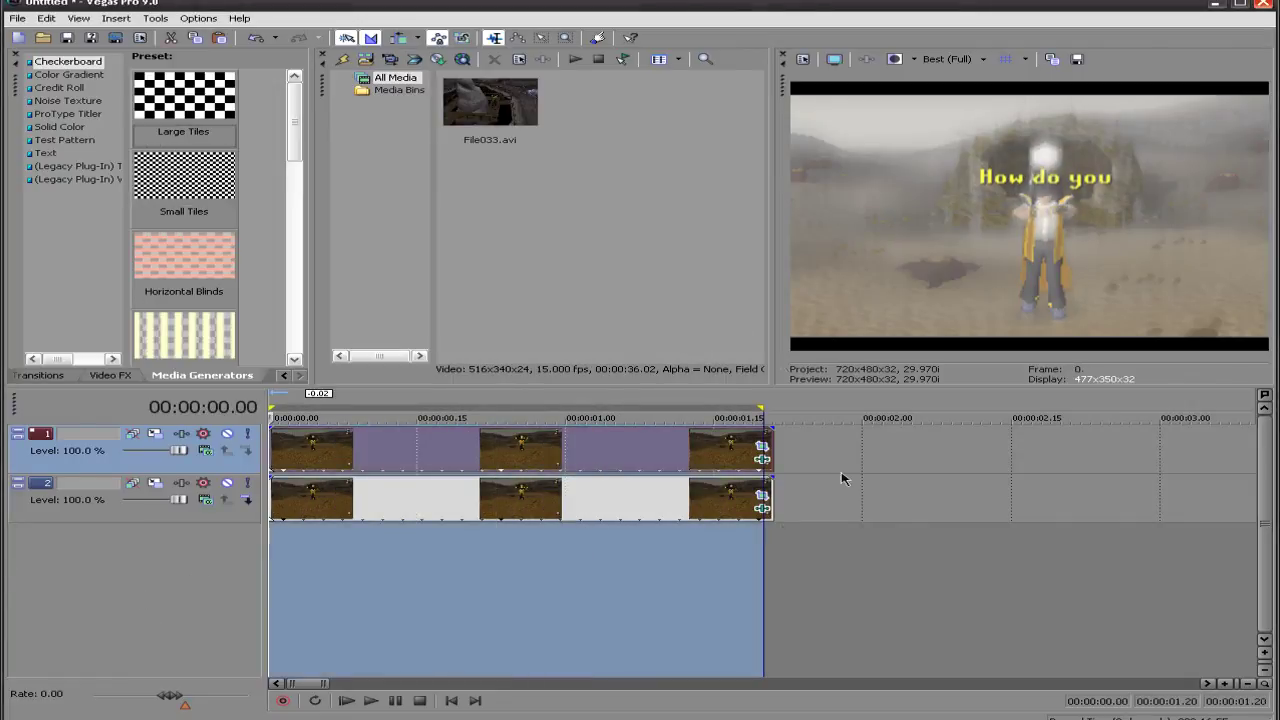
click(772, 412)
key(space)
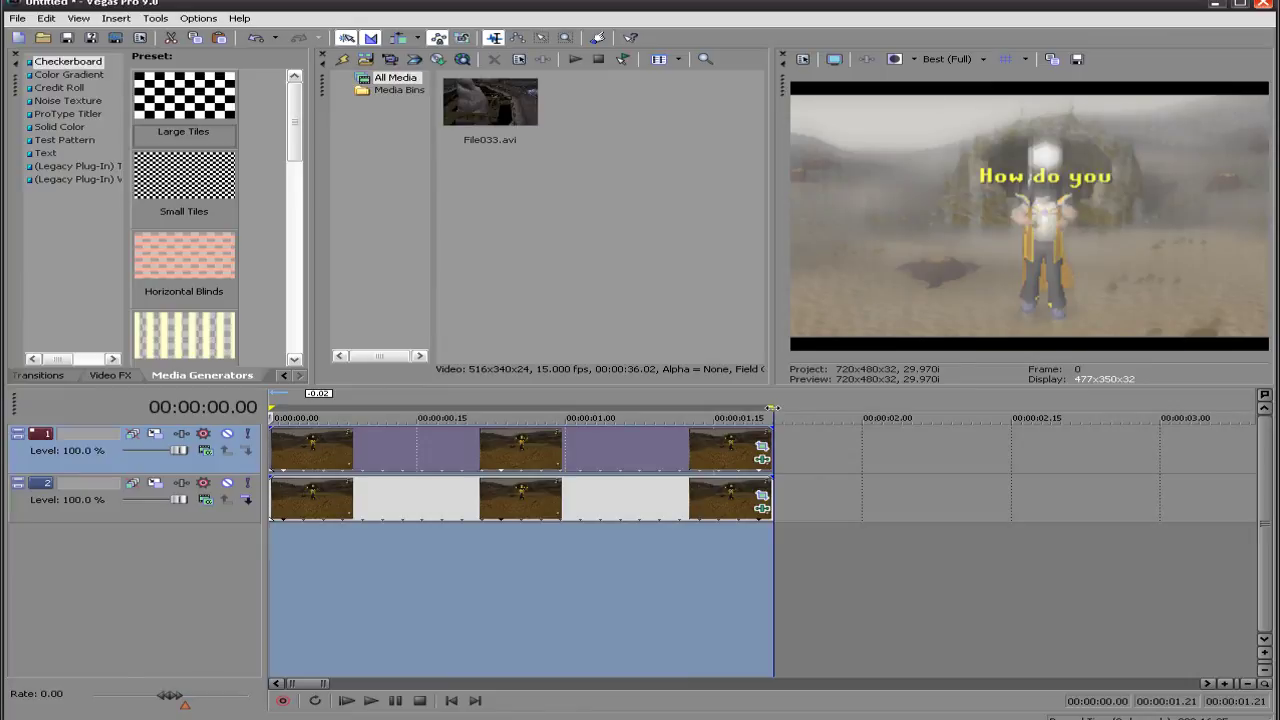
click(370, 700)
click(616, 451)
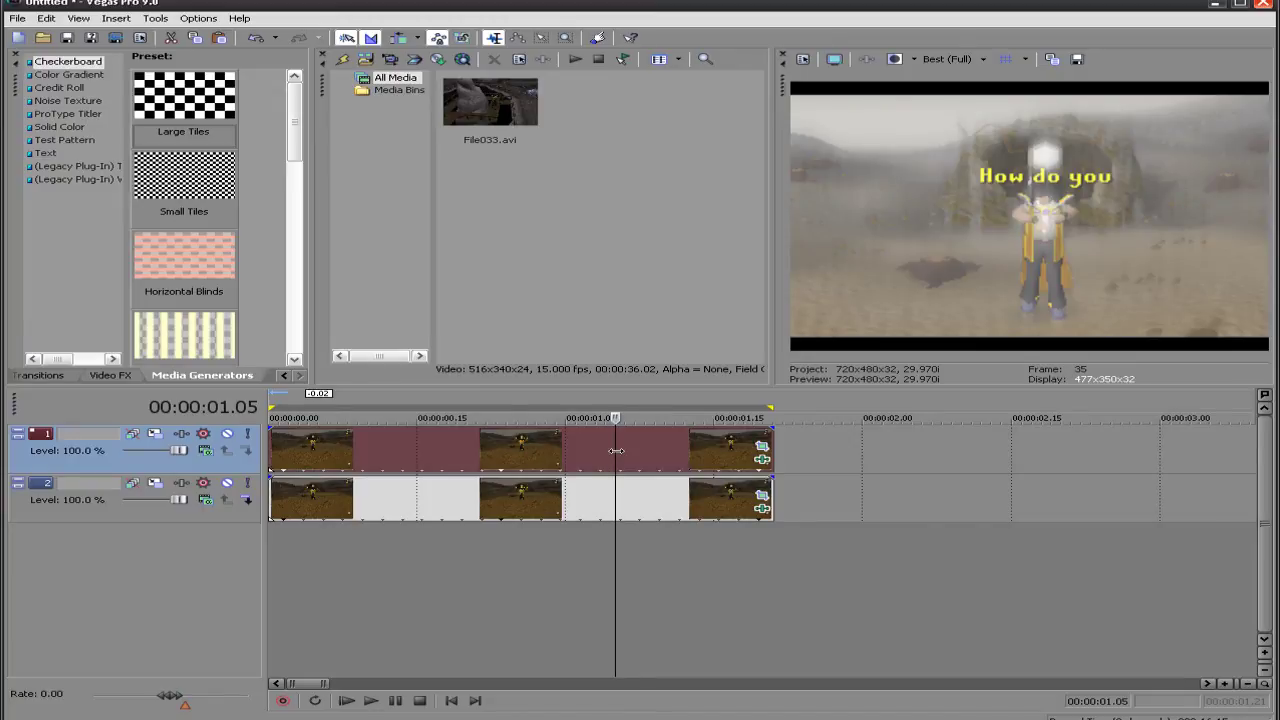
click(625, 492)
click(537, 466)
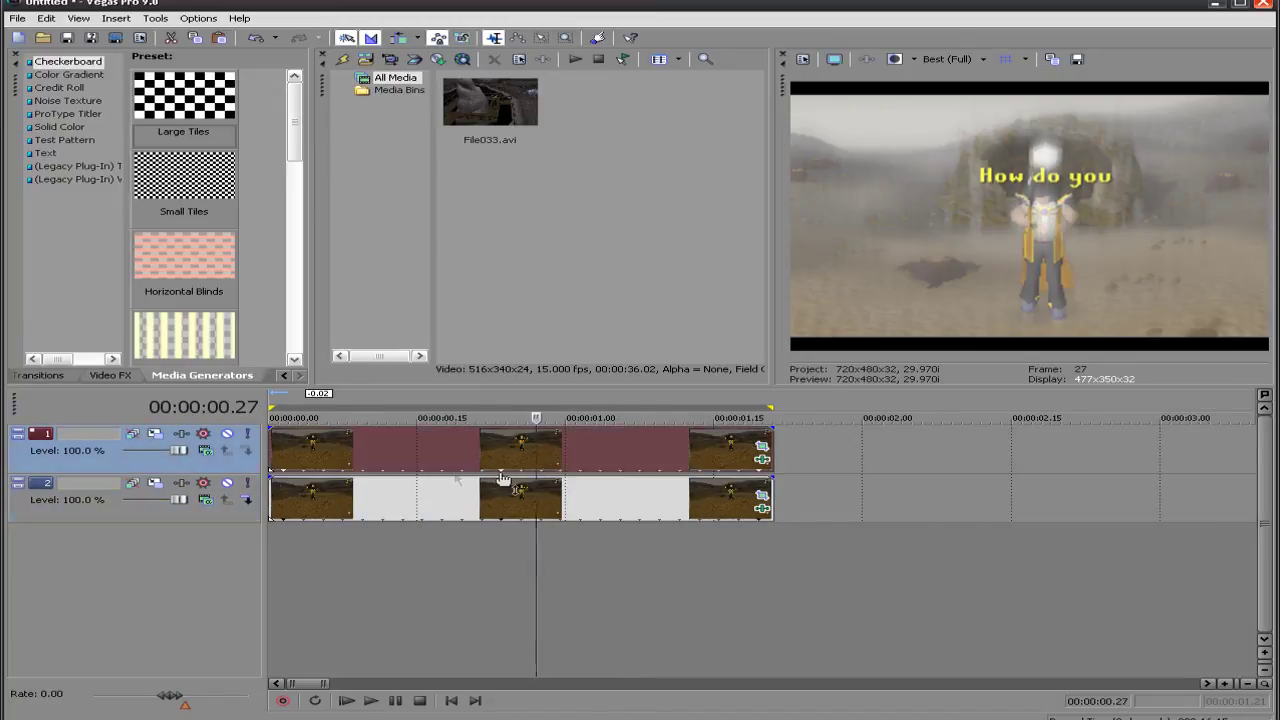
click(387, 462)
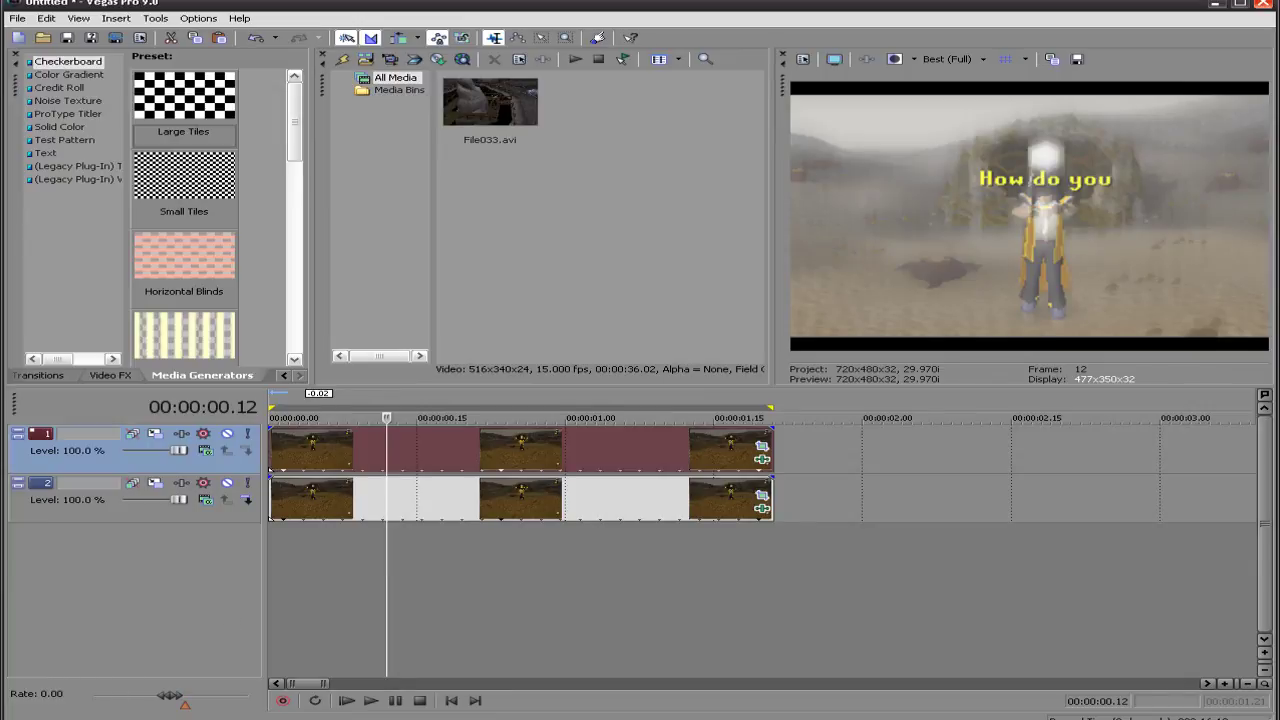